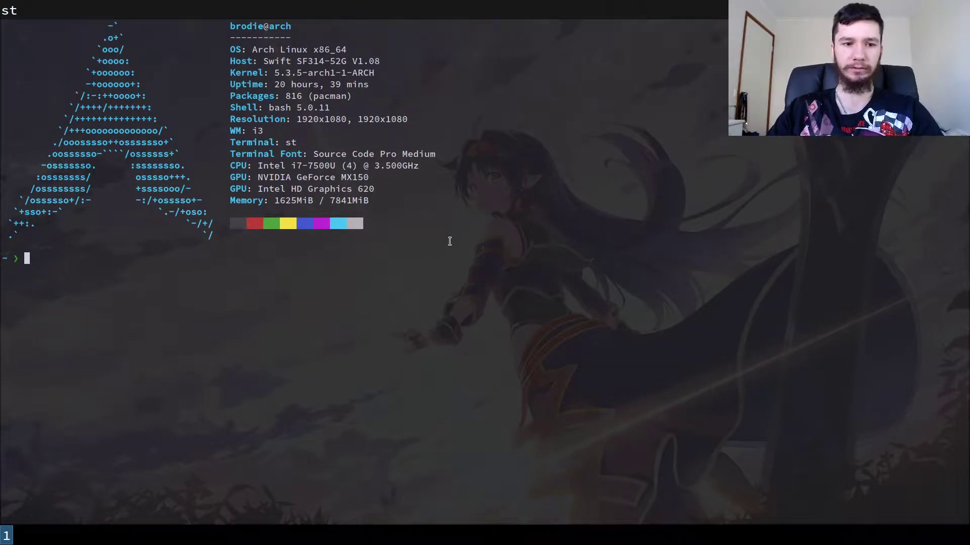
Step: Change into .config/i3blocks/ and open the config file in Vim with 'v config'
key("Return")
type("c")
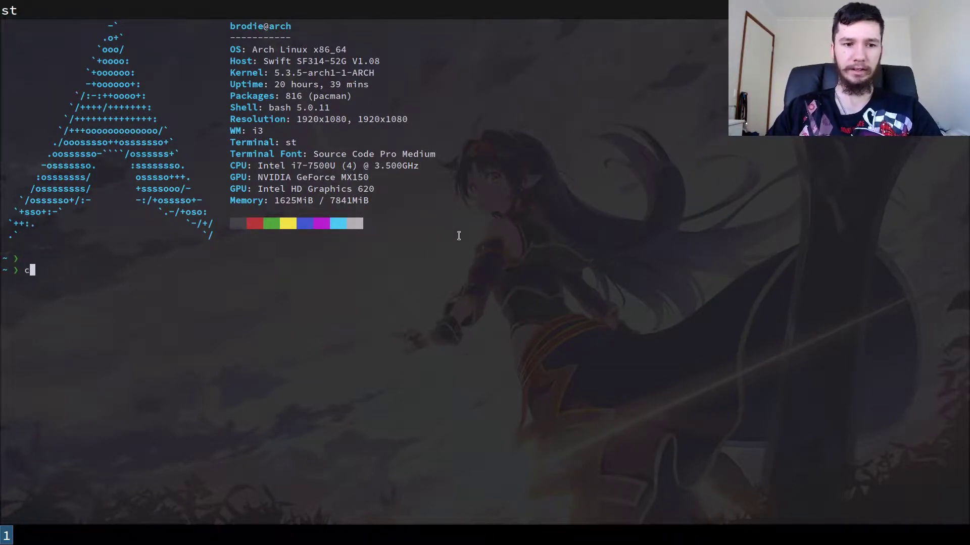
type("d .")
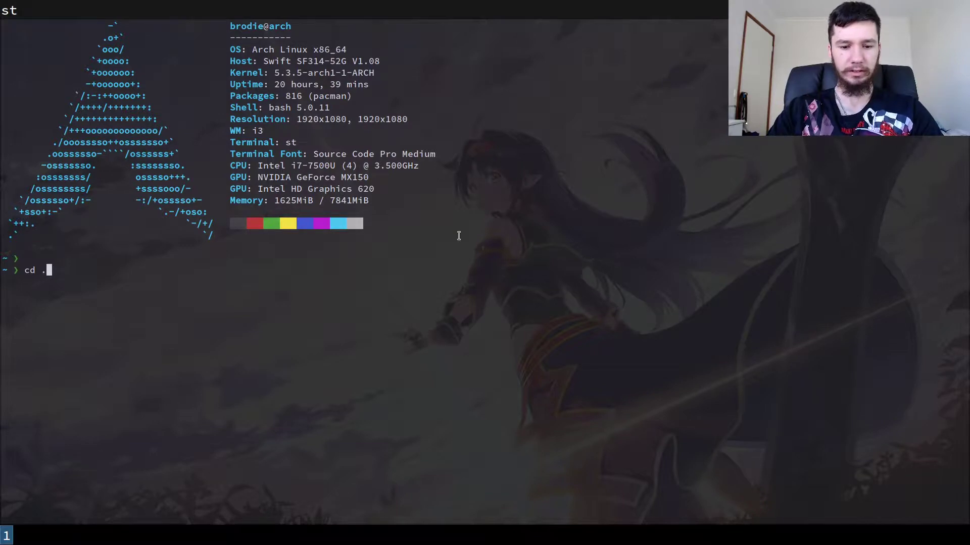
type("con")
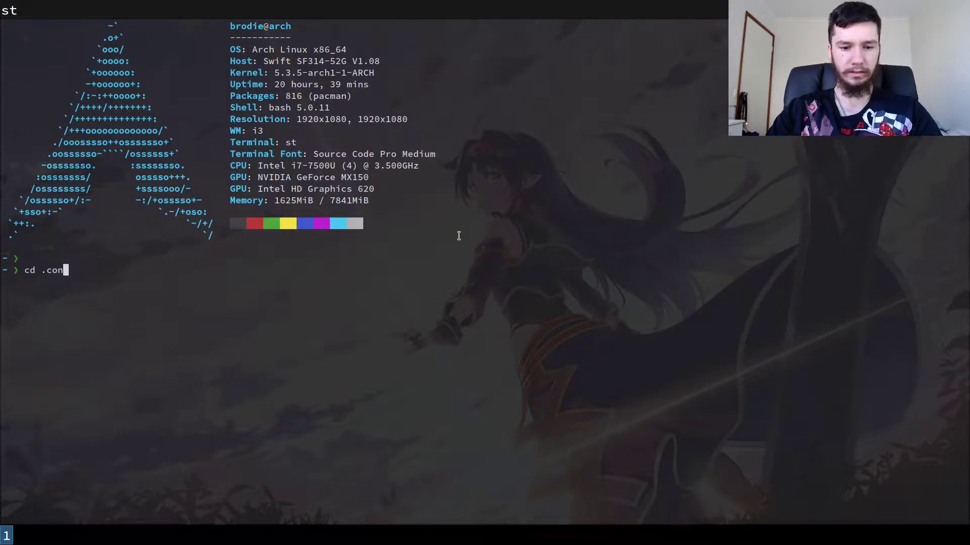
type("fig/i3")
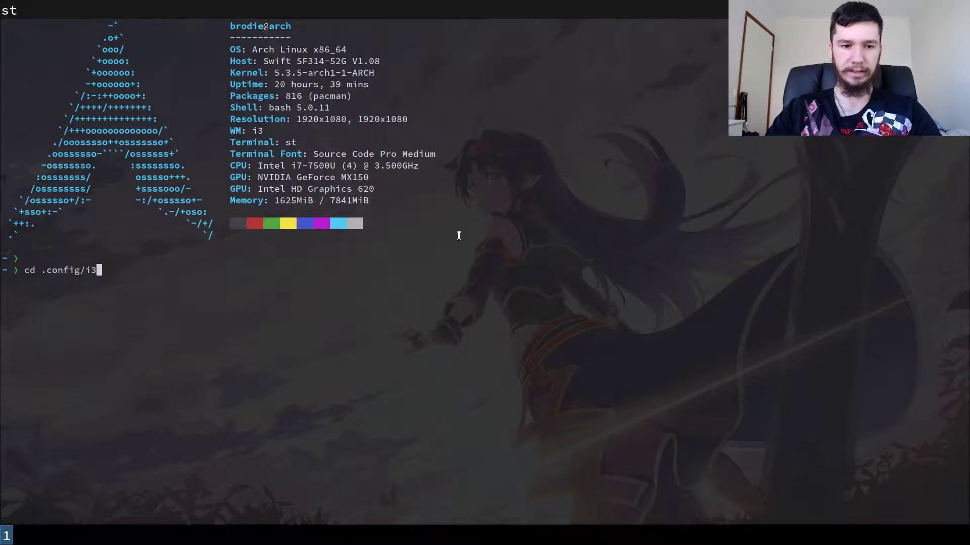
type("blocks/")
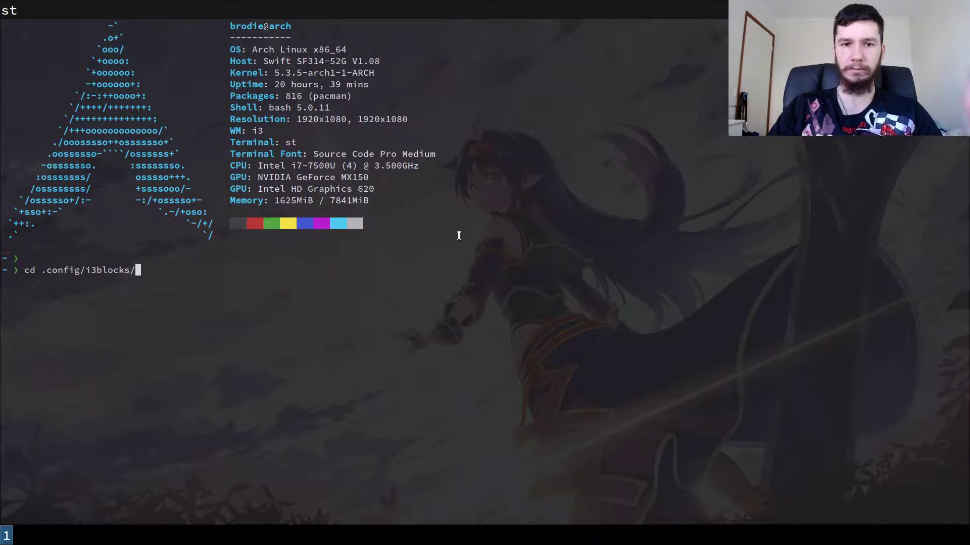
key("Return")
type("v config")
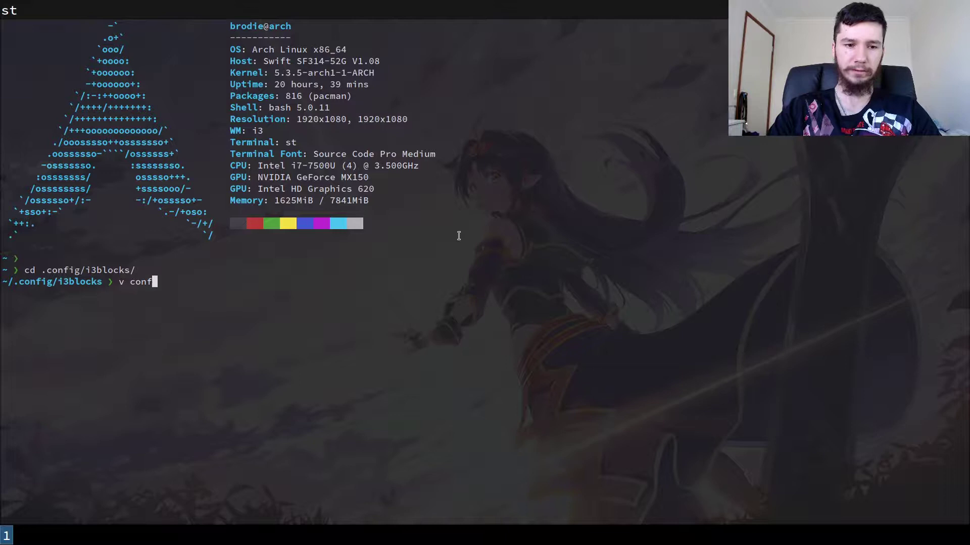
key("Return")
Step: Move to the blank line 31 after markup=none and begin typing the block header bracket
key("j")
key("j")
key("j")
key("j")
key("j")
key("j")
key("j")
key("j")
key("j")
key("j")
key("j")
key("j")
key("j")
key("j")
key("j")
key("j")
key("j")
key("j")
key("j")
key("j")
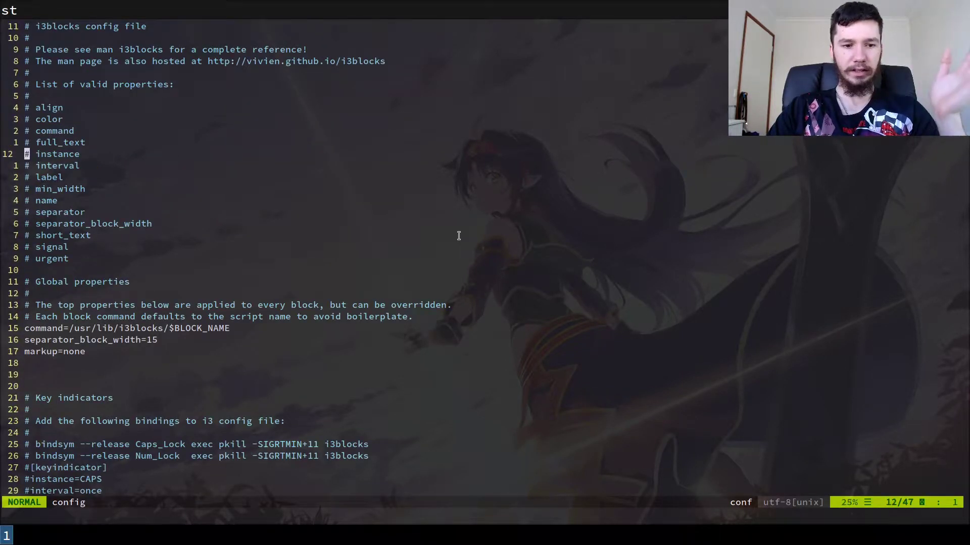
key("j")
key("j")
key("j")
key("j")
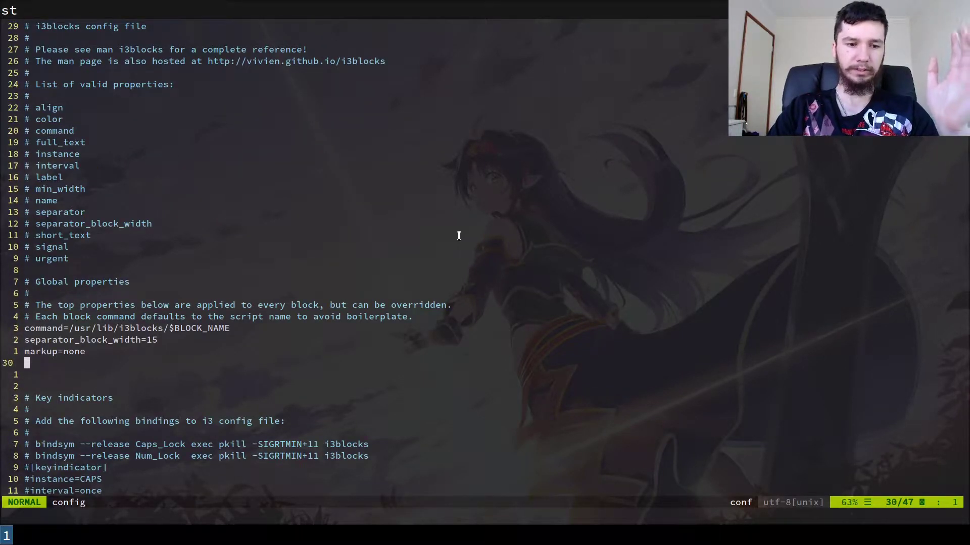
key("j")
key("i")
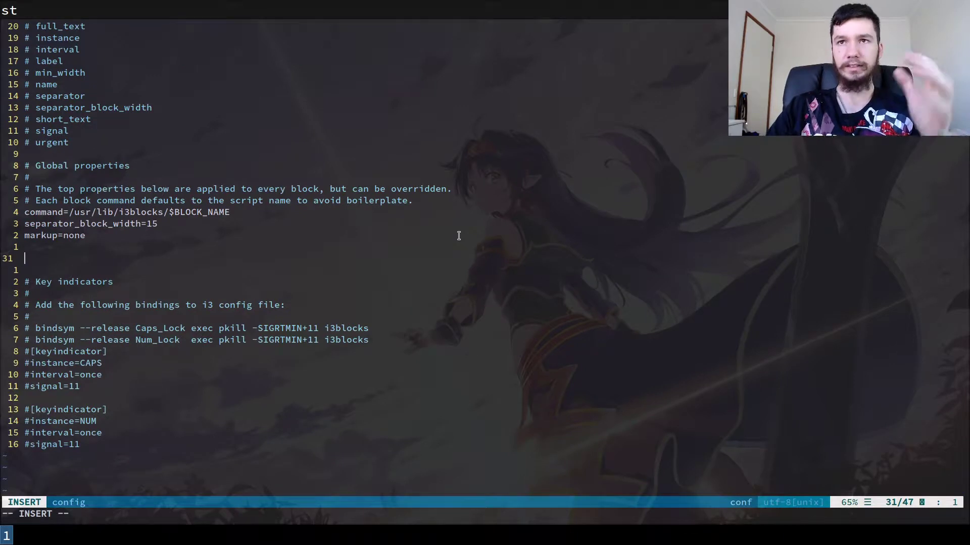
type("[")
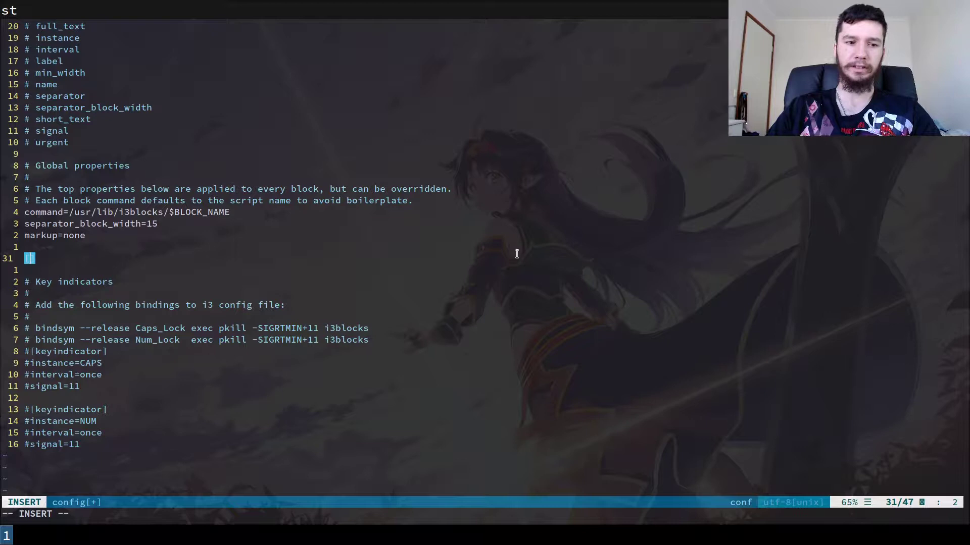
Step: Finish the [time] header, add full_text="Time" beneath it, and save the config
type("time")
key("Return")
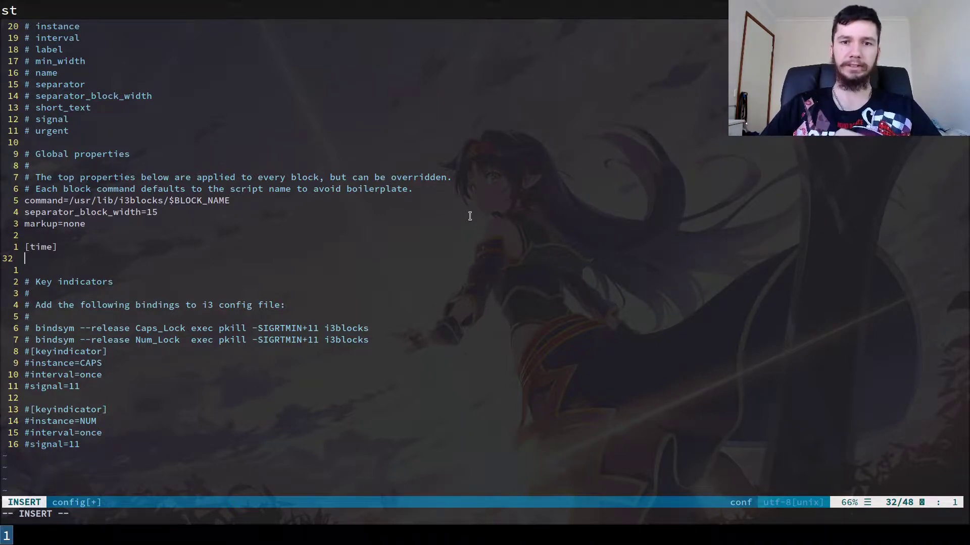
type("ful")
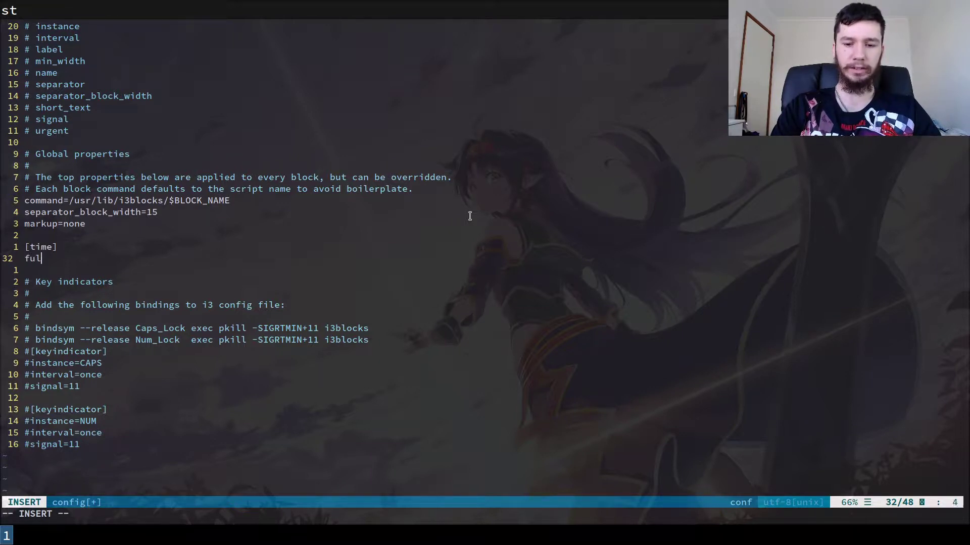
type("l_text=")
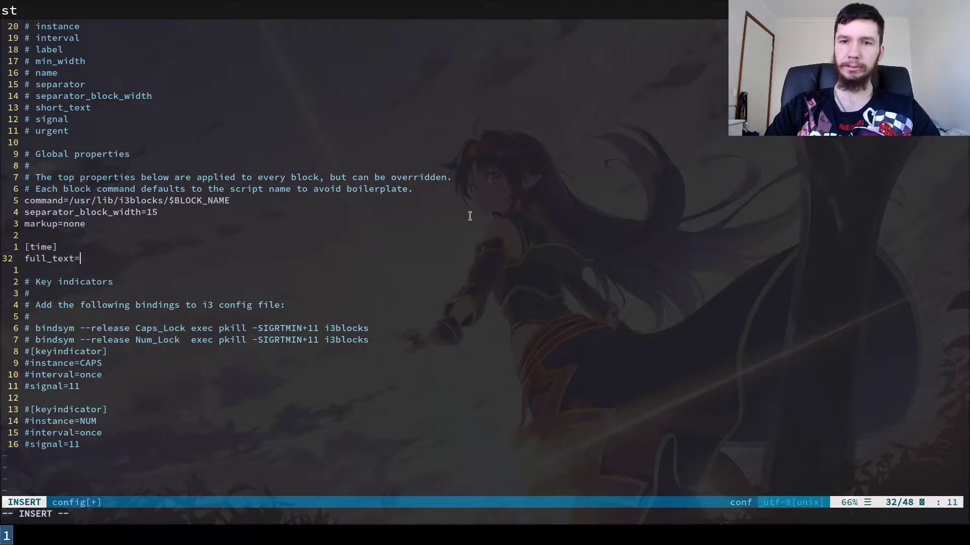
type("\"")
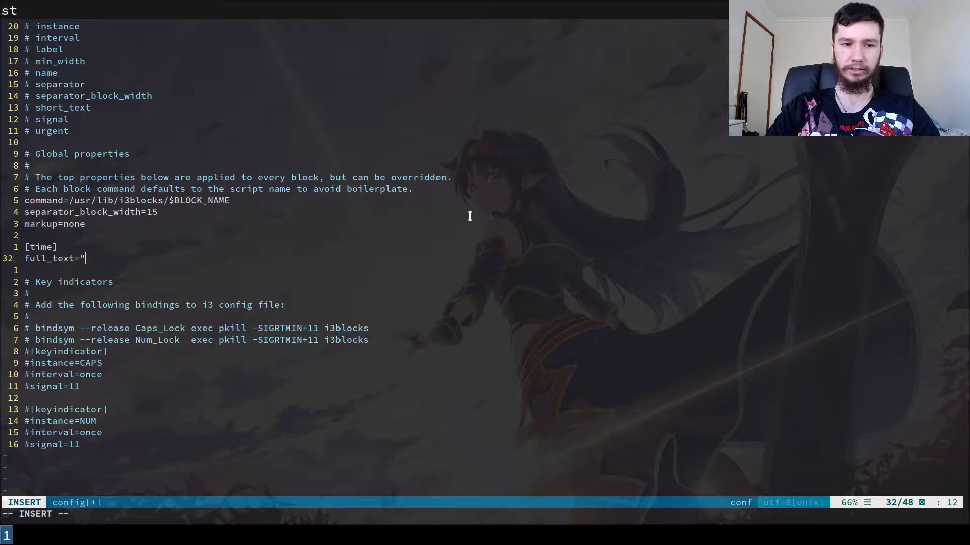
type("Time")
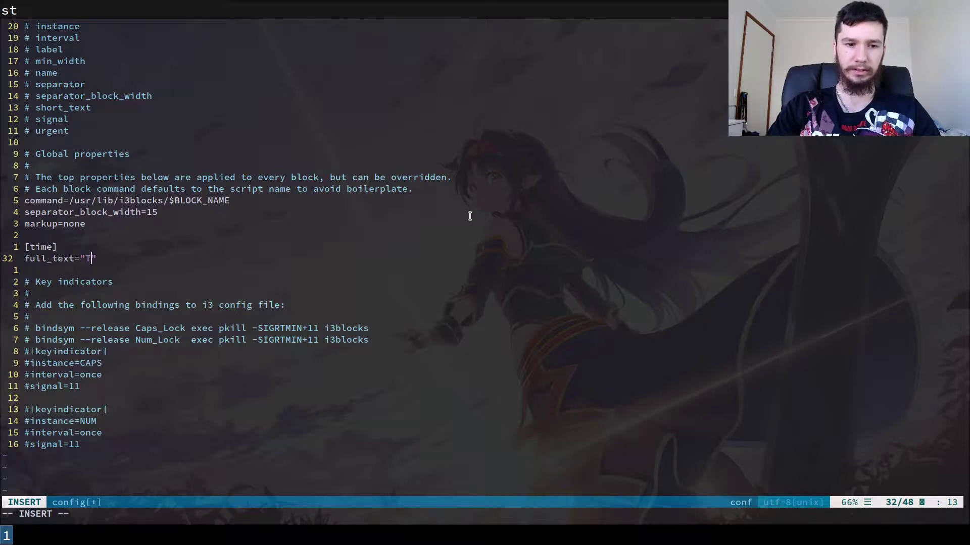
key("Escape")
type(":w")
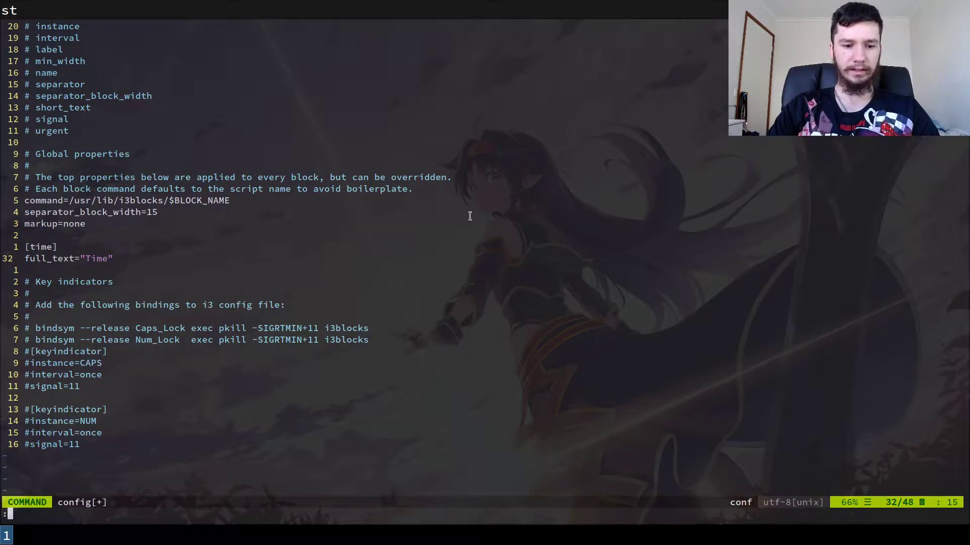
key("Return")
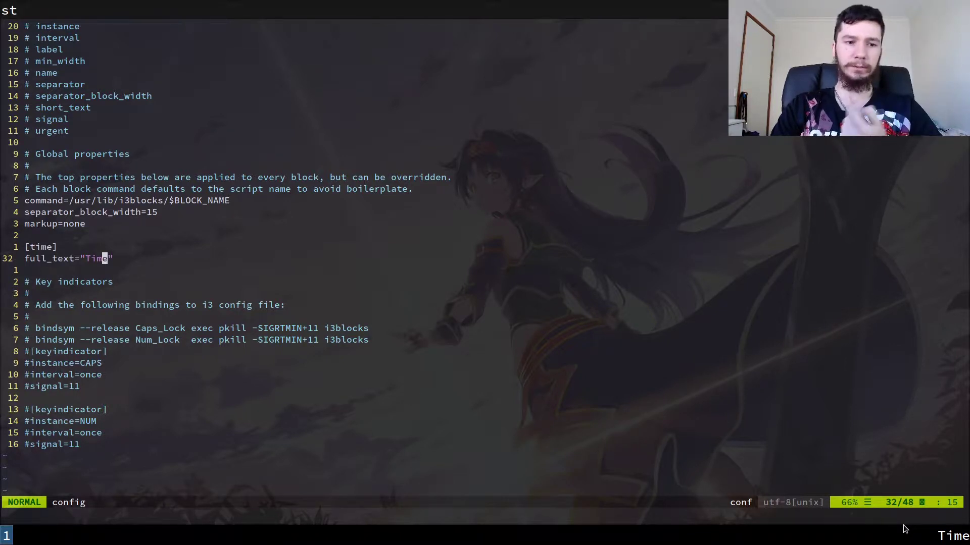
Step: Start a short_text= line below full_text, then delete it again with dk
type("oshort_txt")
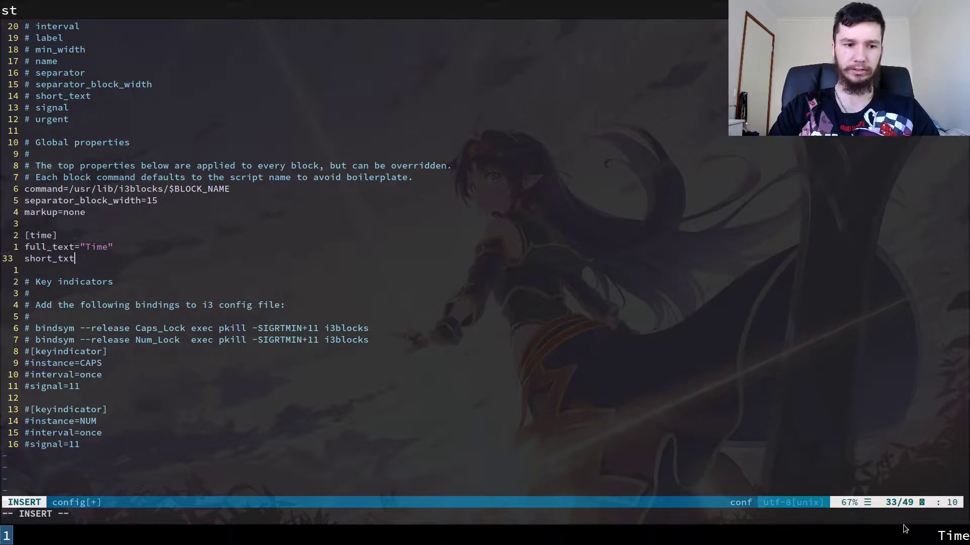
key("BackSpace")
key("BackSpace")
type("ext=")
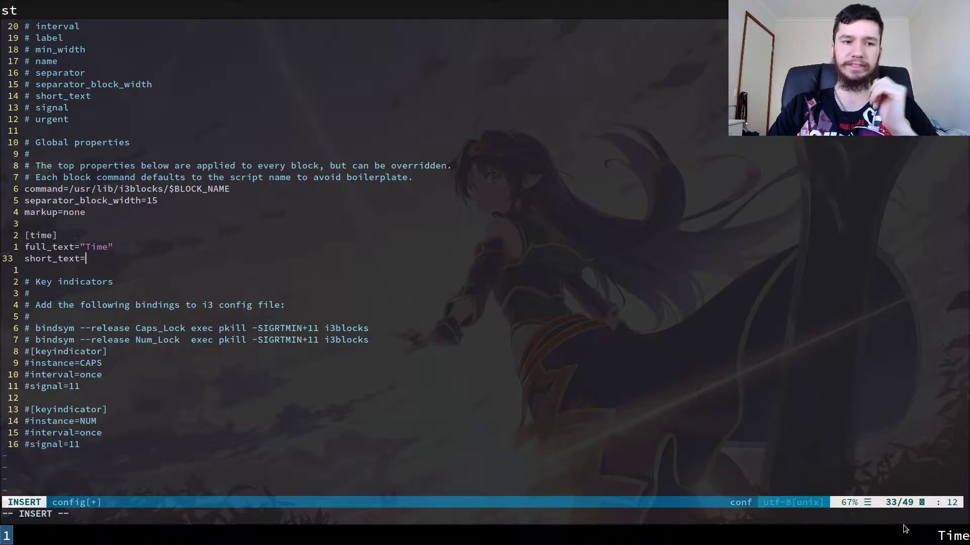
key("Escape")
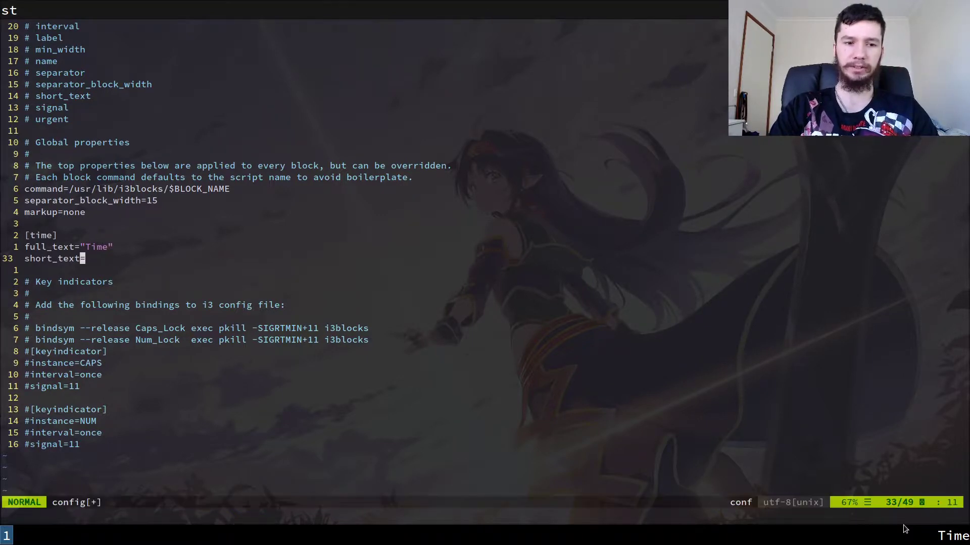
key("d")
key("d")
key("k")
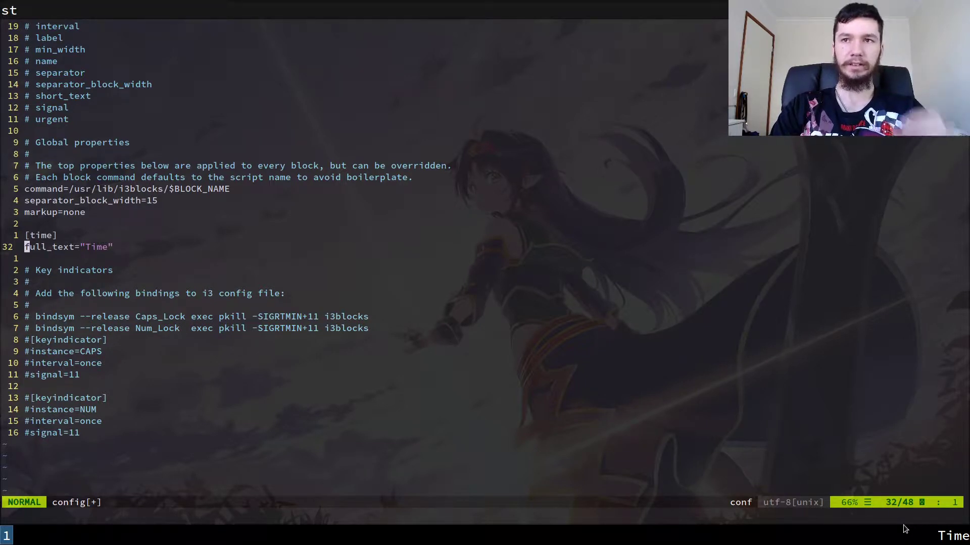
Step: Replace the [time] block's full_text line with command=date and save the config
key("A")
key("BackSpace")
key("BackSpace")
key("BackSpace")
key("BackSpace")
key("BackSpace")
key("BackSpace")
key("BackSpace")
key("BackSpace")
key("BackSpace")
key("BackSpace")
key("BackSpace")
key("BackSpace")
key("BackSpace")
key("BackSpace")
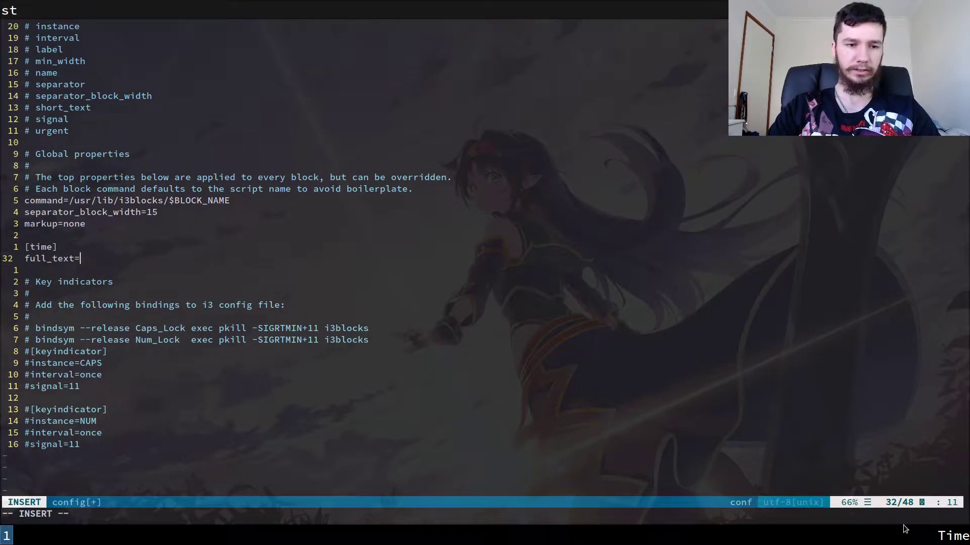
key("BackSpace")
key("BackSpace")
type("command")
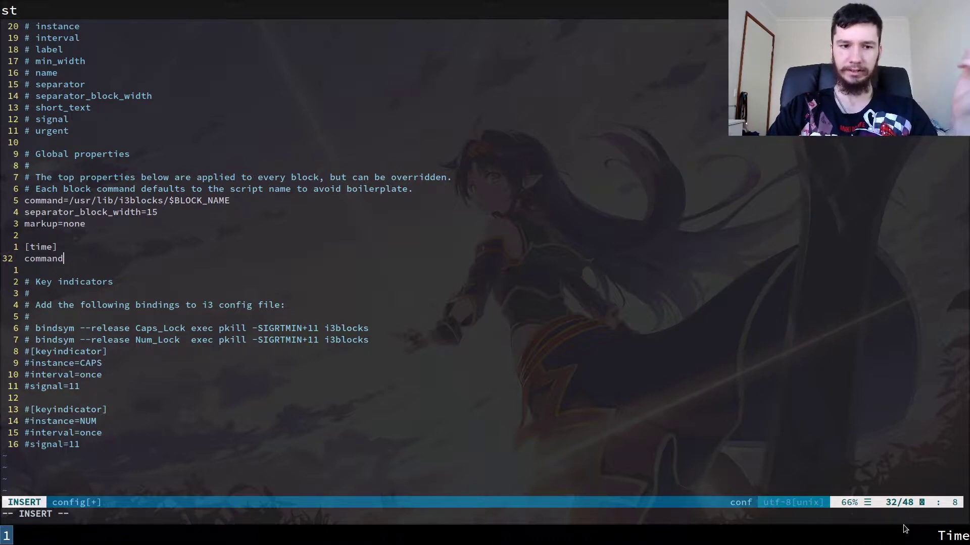
type("=date")
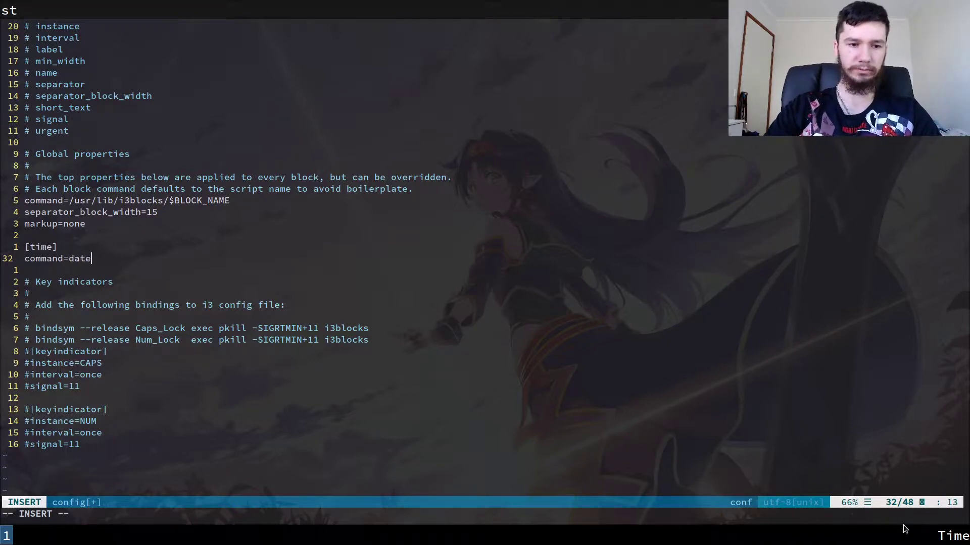
key("Escape")
type(":w")
key("Return")
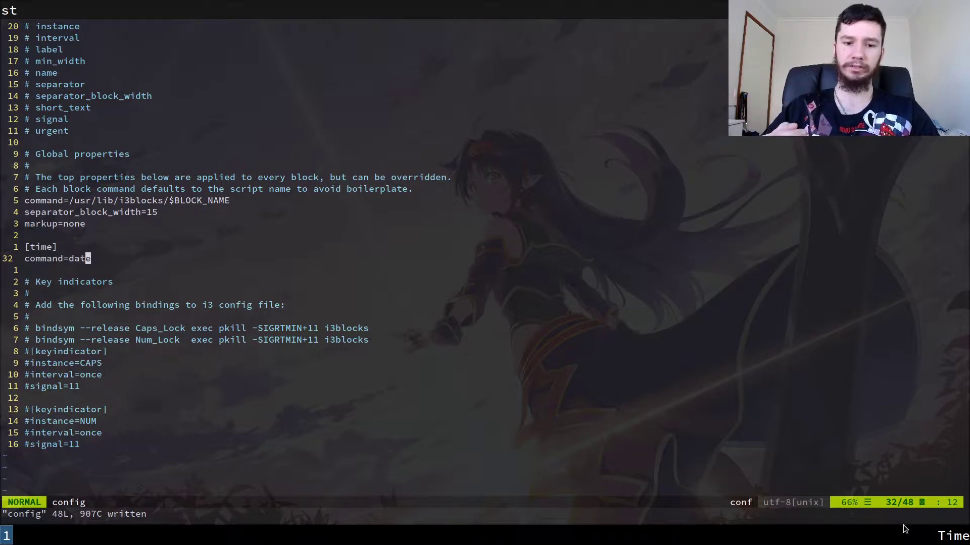
Step: Add interval=once below command=date, save, and restart i3 to reload the bar
key("o")
key("Escape")
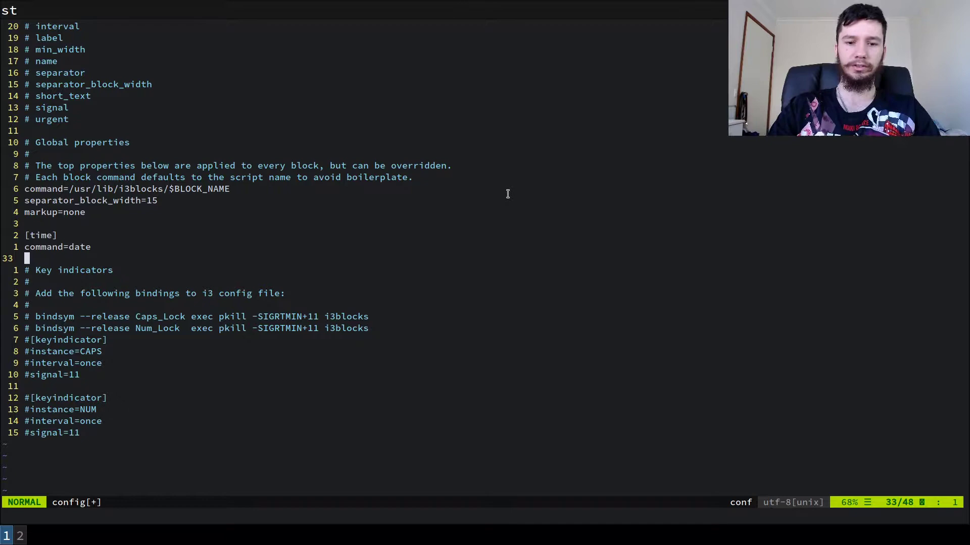
key("k")
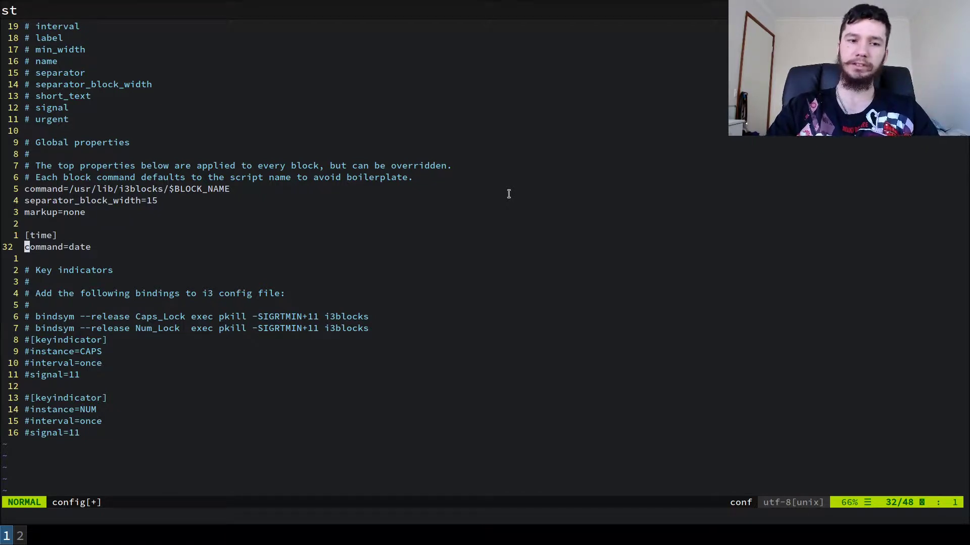
type("oint")
key("BackSpace")
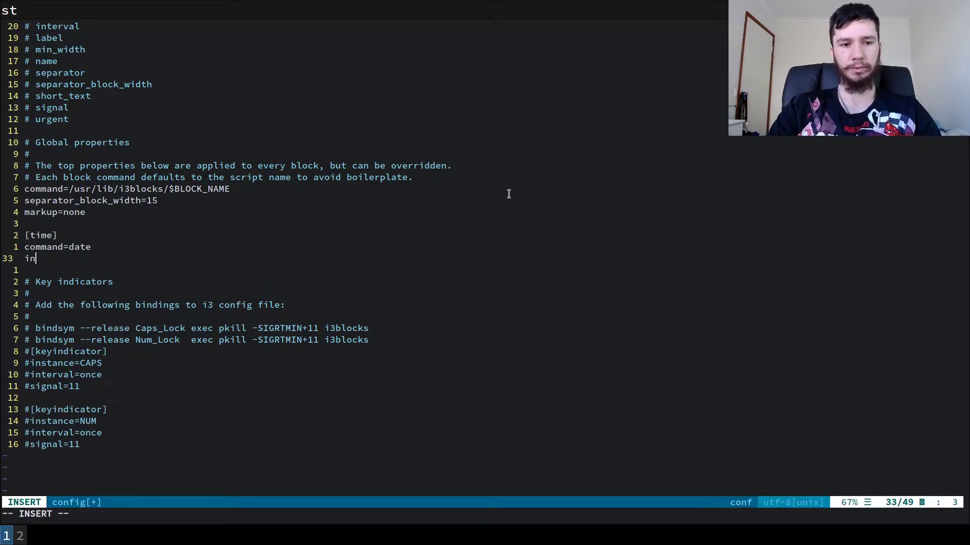
type("teve")
key("BackSpace")
key("BackSpace")
type("rv")
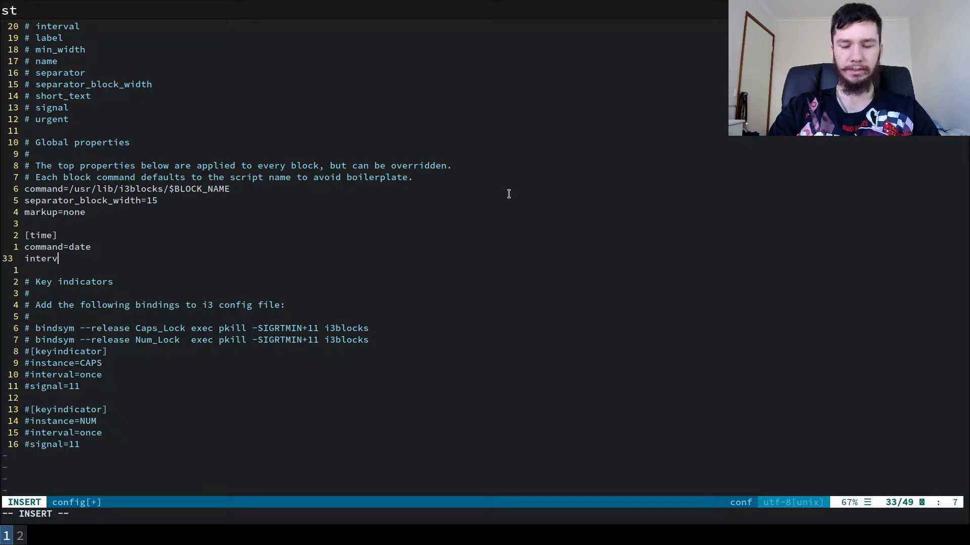
type("al=once")
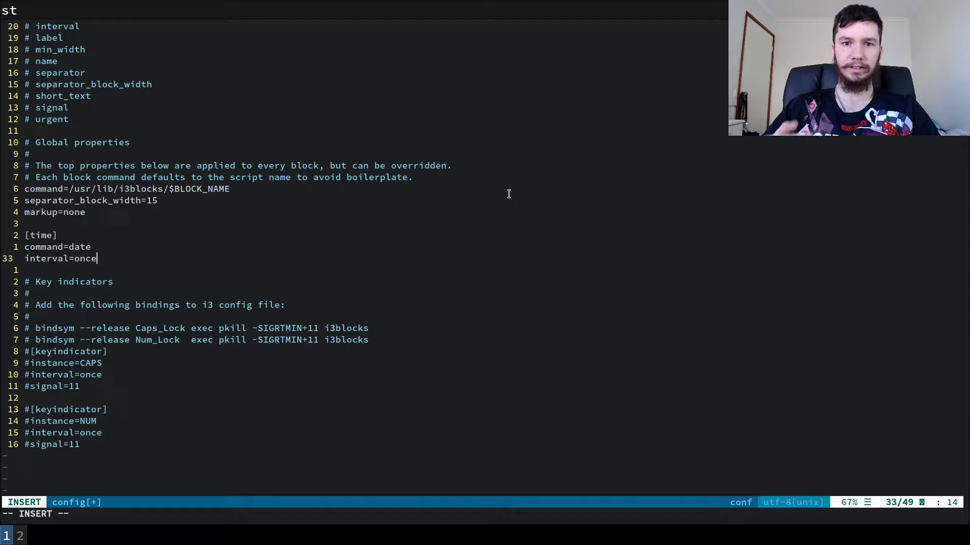
key("Escape")
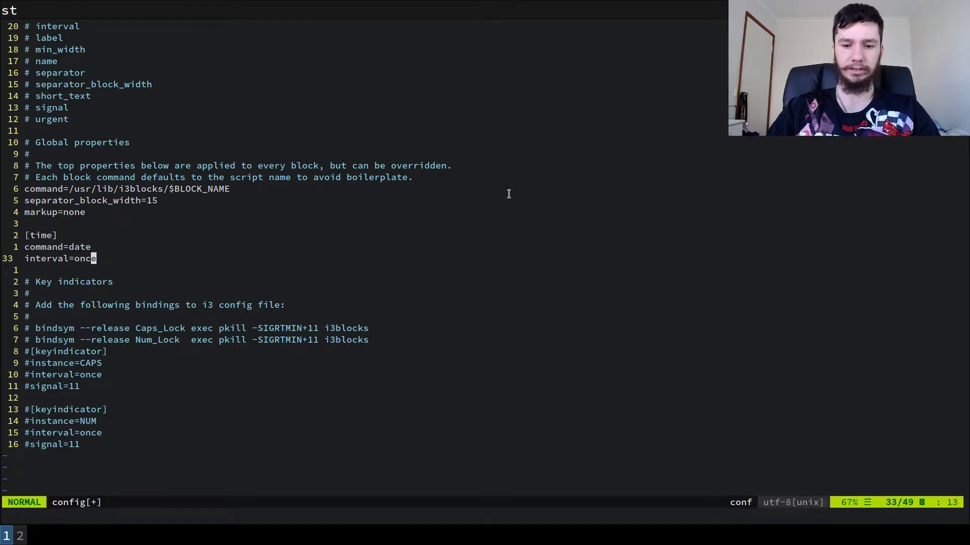
type(":w")
key("Return")
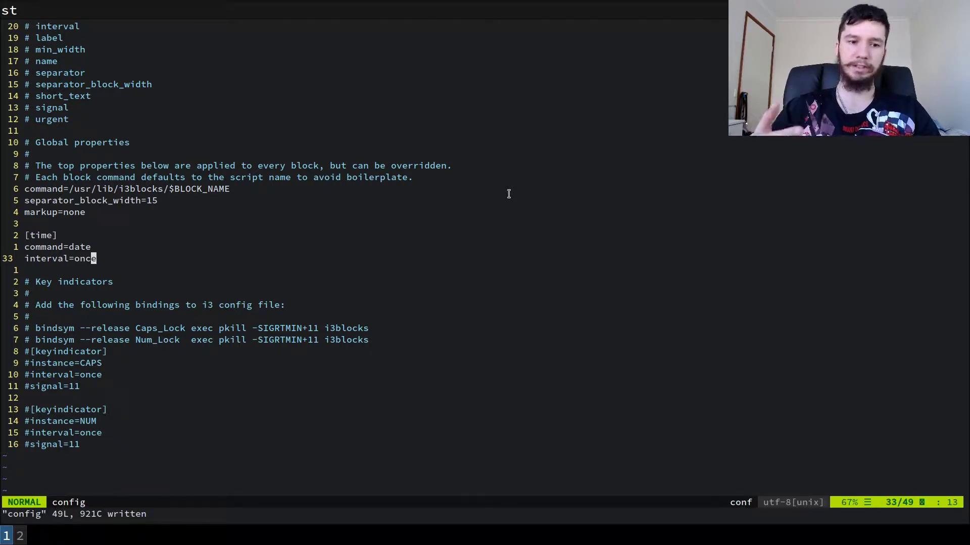
key("super+shift+r")
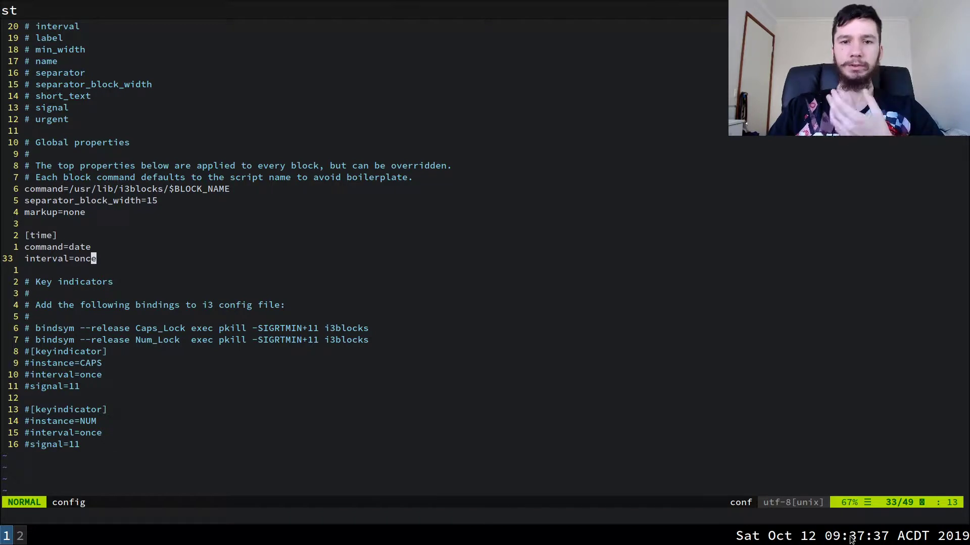
Step: Add color="#F00B00" below interval=once, save, and refresh the clock block on the bar
type("o")
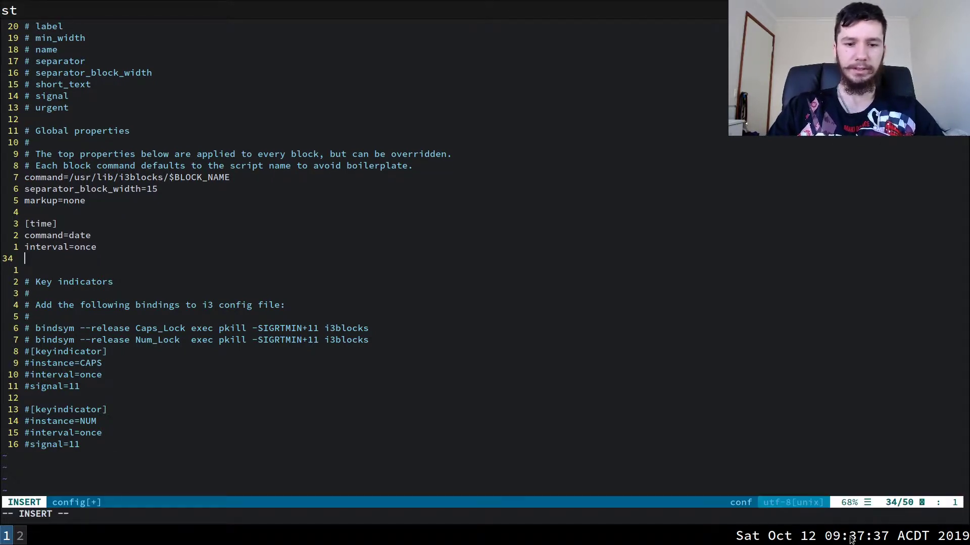
type("color=")
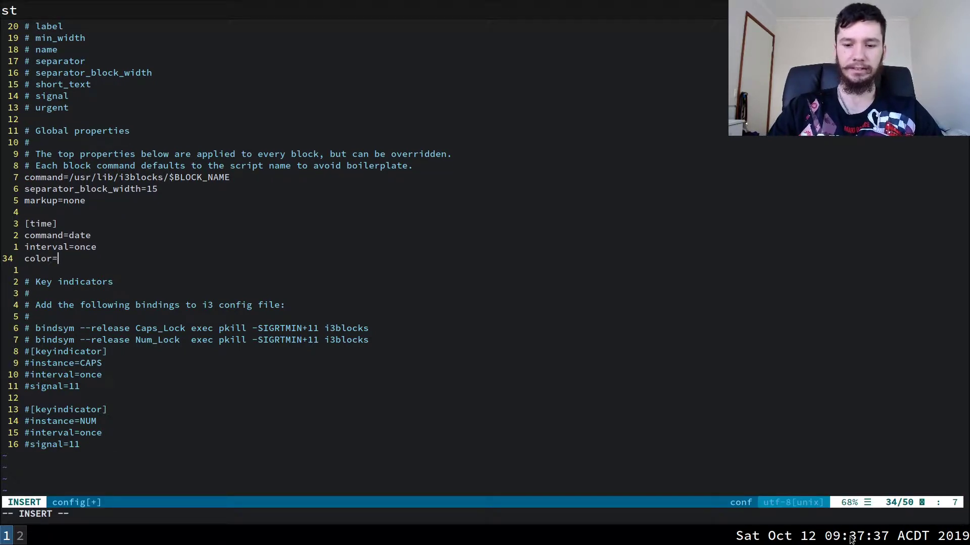
type("\"#")
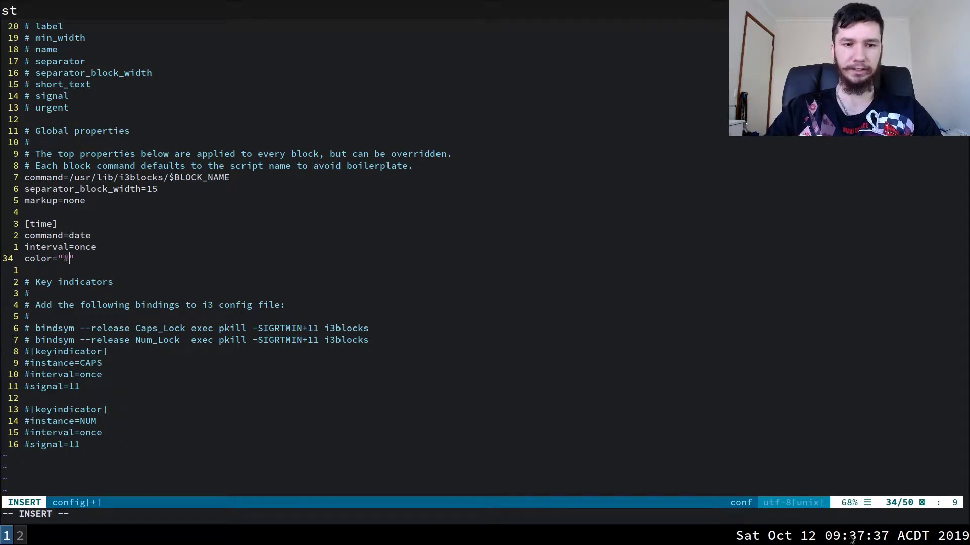
type("F00B00")
key("Escape")
type(":w")
key("Return")
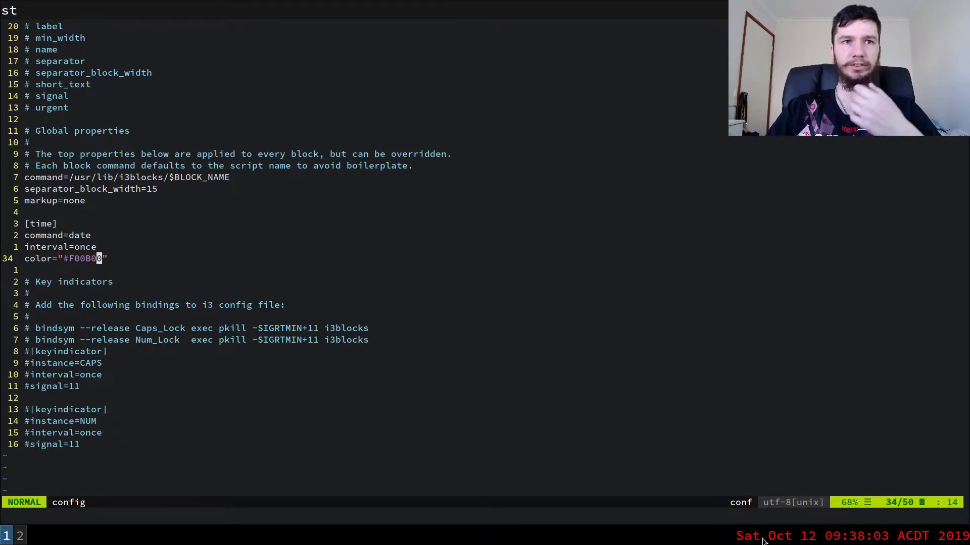
left_click(763, 540)
Step: Clear the color line, then undo to restore color="#F00B00"
key("c")
key("c")
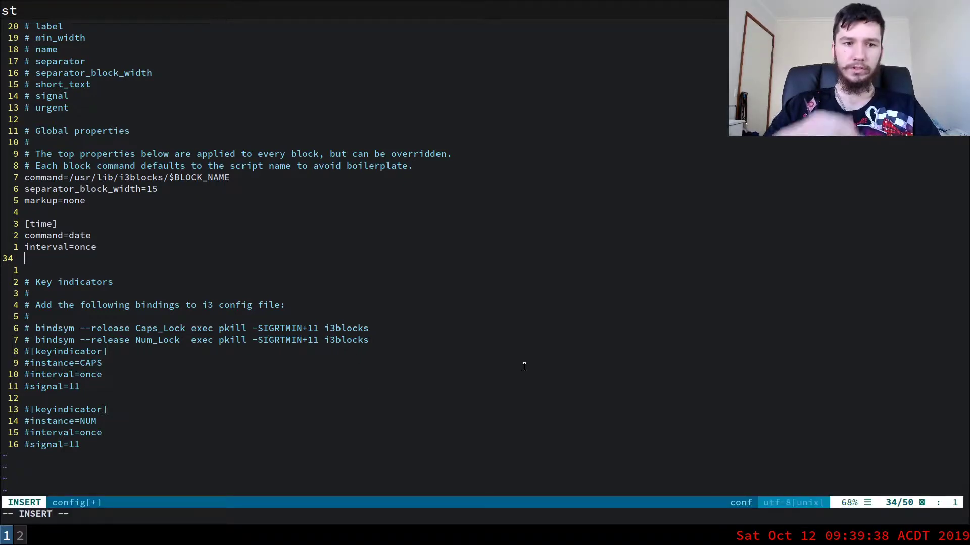
key("Escape")
key("u")
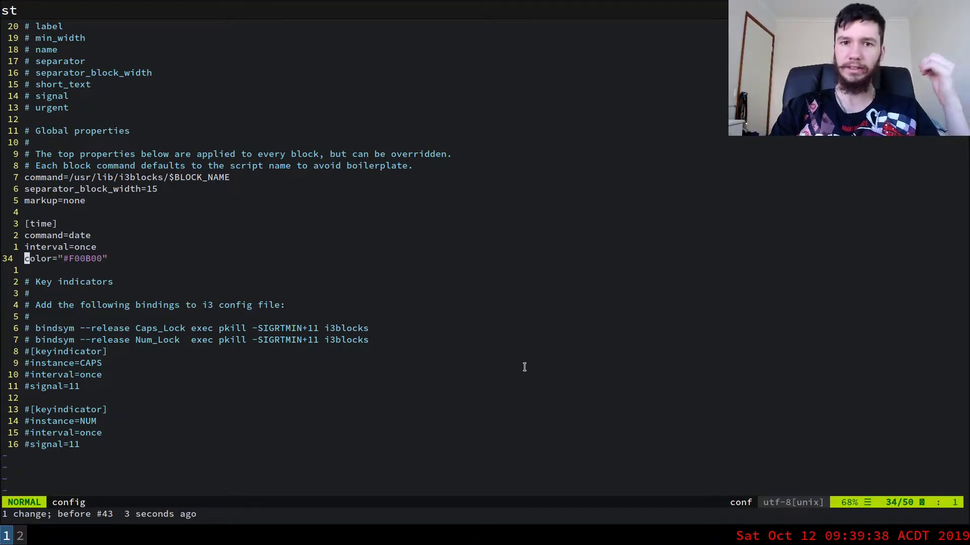
Step: Change the [time] interval from once to 1, save, and switch to the i3blocks GitHub page
key("k")
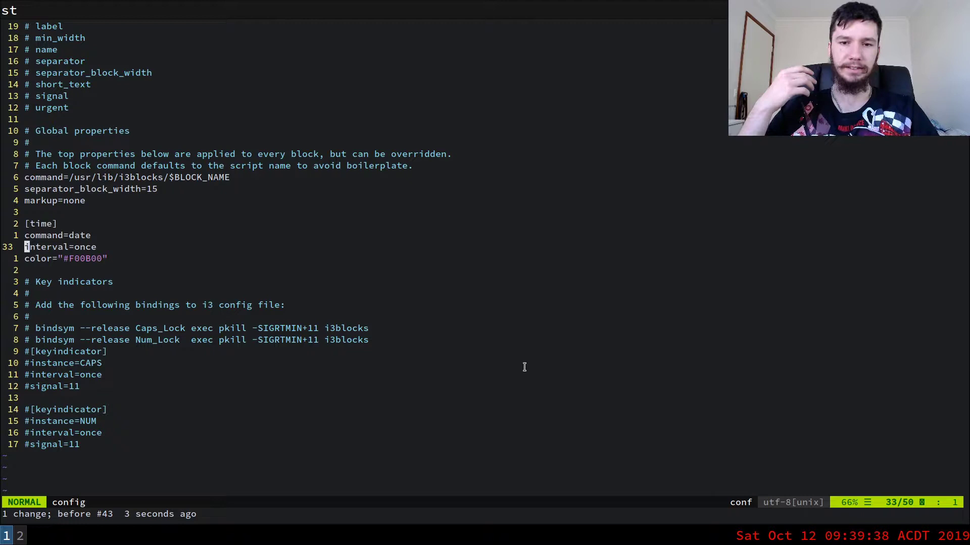
key("A")
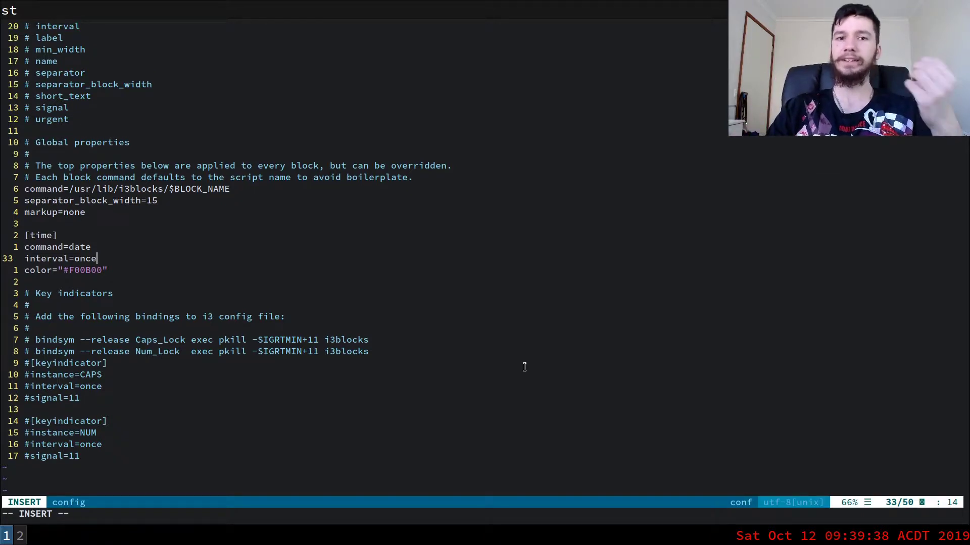
key("BackSpace")
key("BackSpace")
key("BackSpace")
key("BackSpace")
type("1")
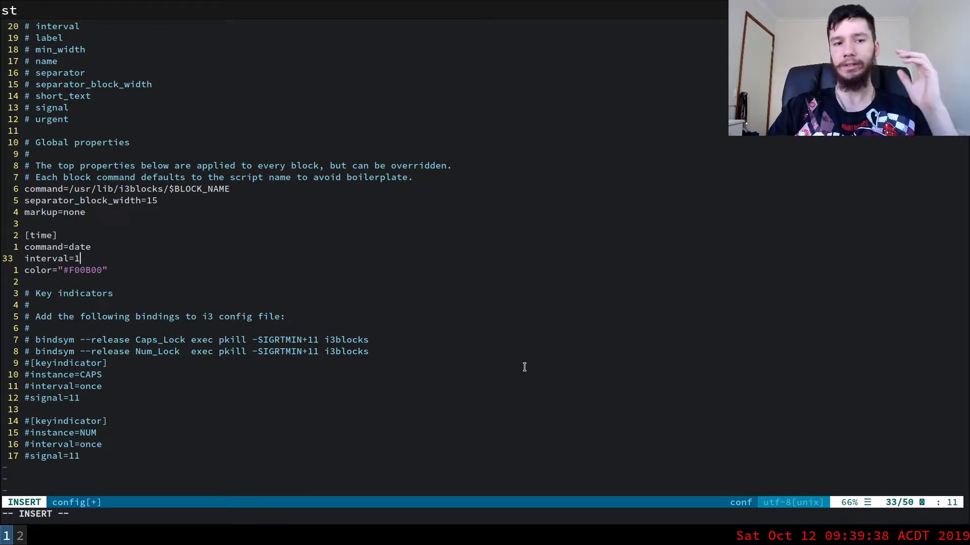
key("Escape")
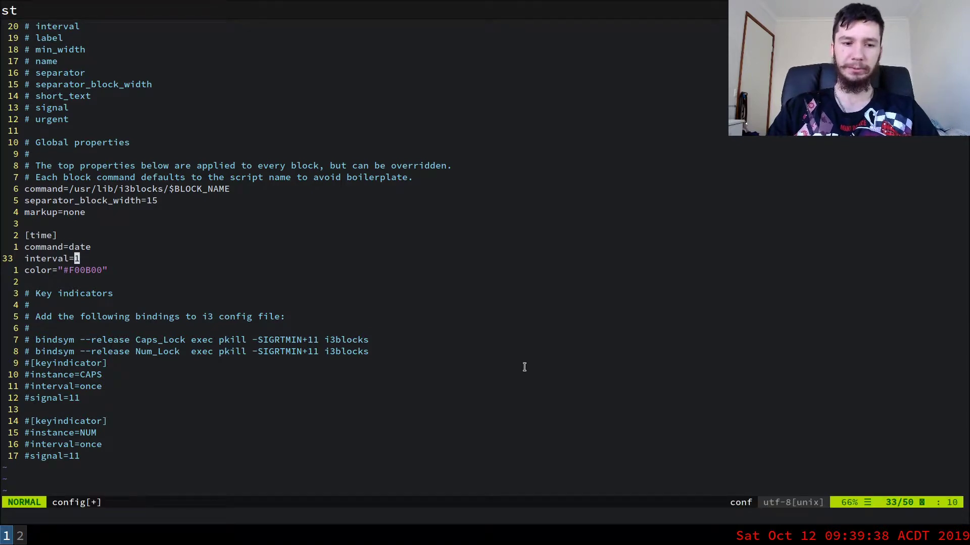
type(":w")
key("Return")
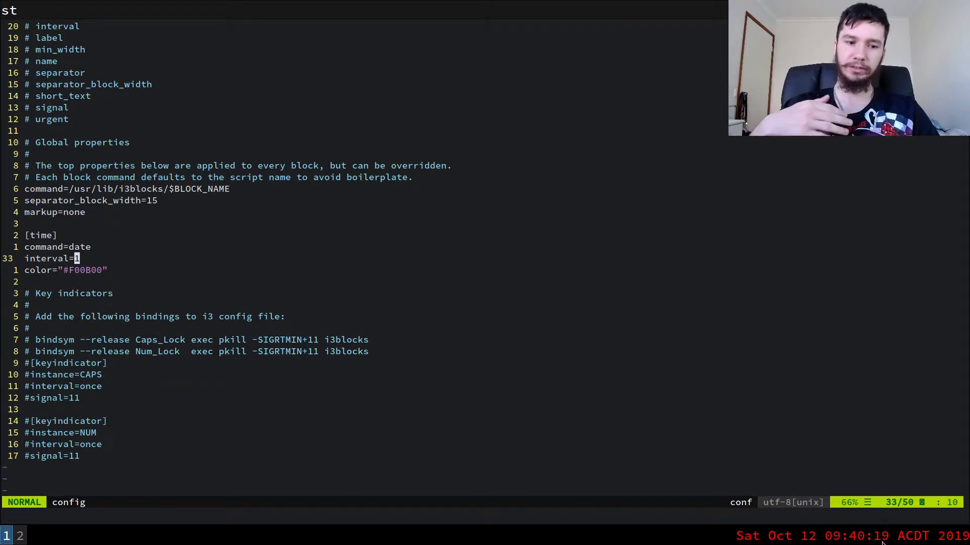
key("super+2")
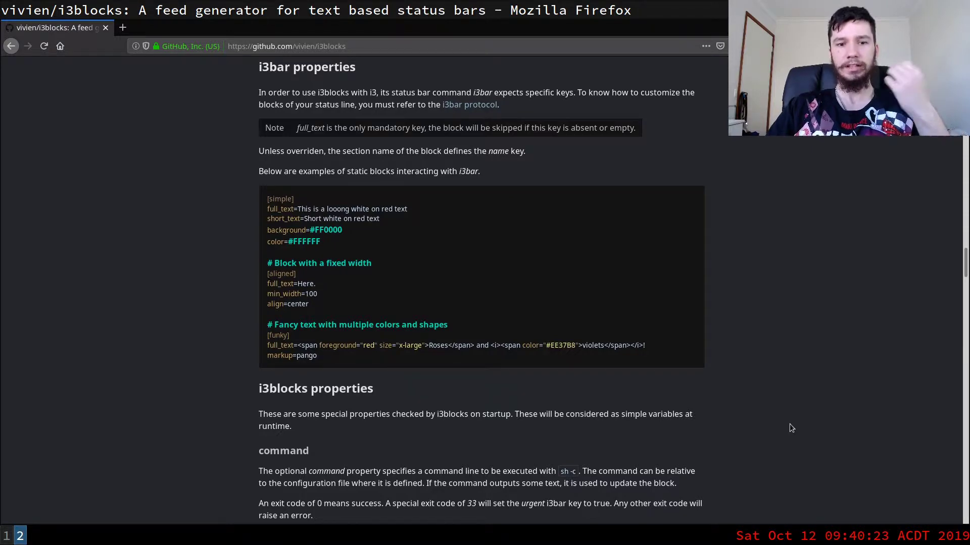
Step: Scroll the i3blocks README down to the command and interval sections
scroll(790, 428, "down", 10)
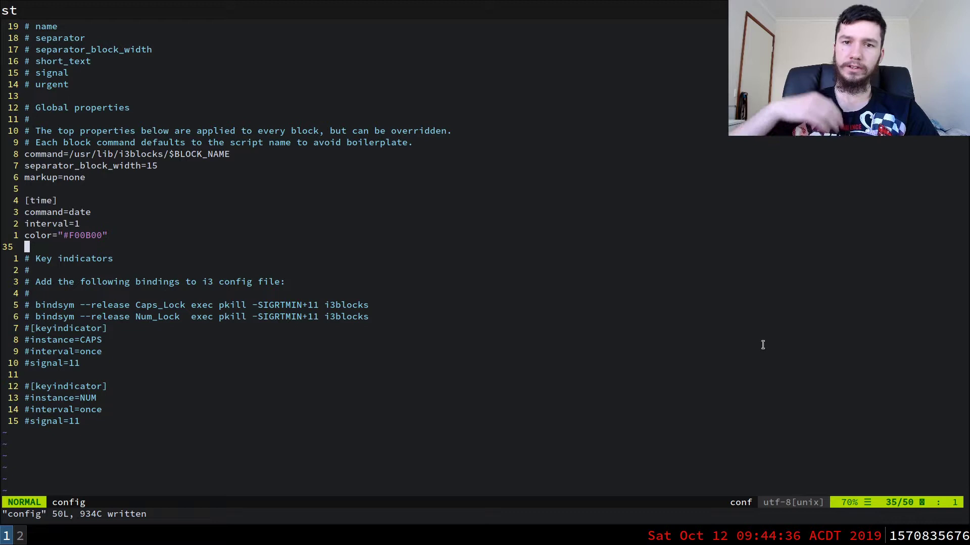
Step: Add an [epoch] block header below the [time] block
type("o")
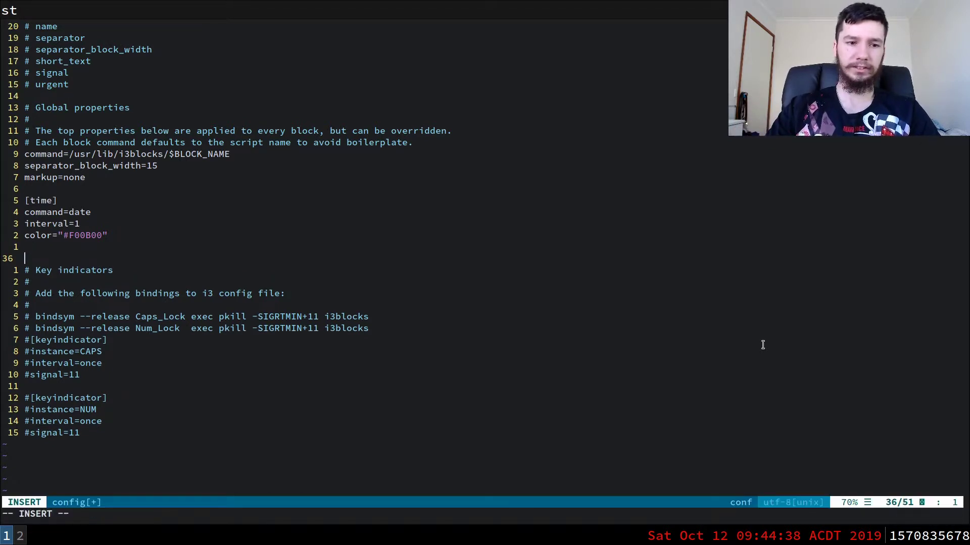
type("[epo")
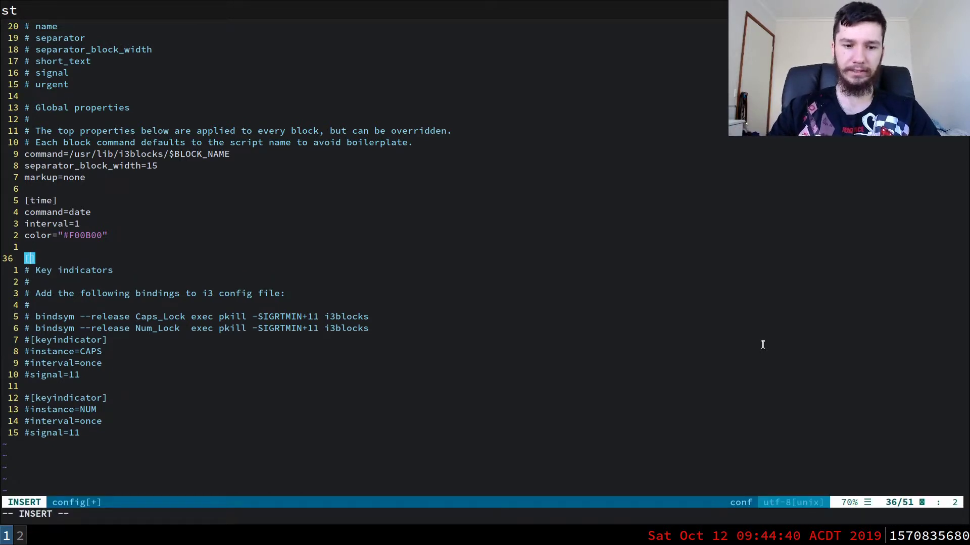
type("c")
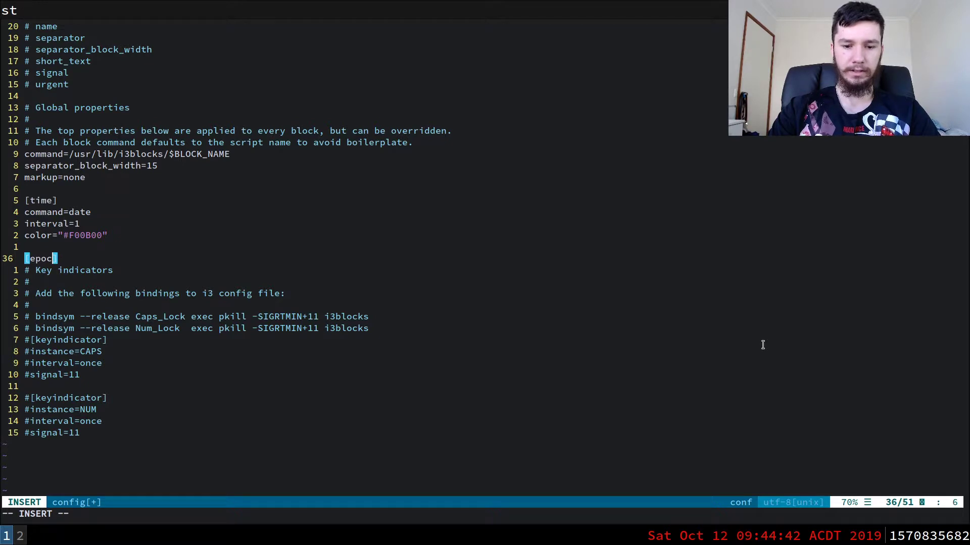
key("Escape")
type("ah")
key("Escape")
Step: Give the [epoch] block command=date +%s and interval=1, and save the config
type("o")
type("c")
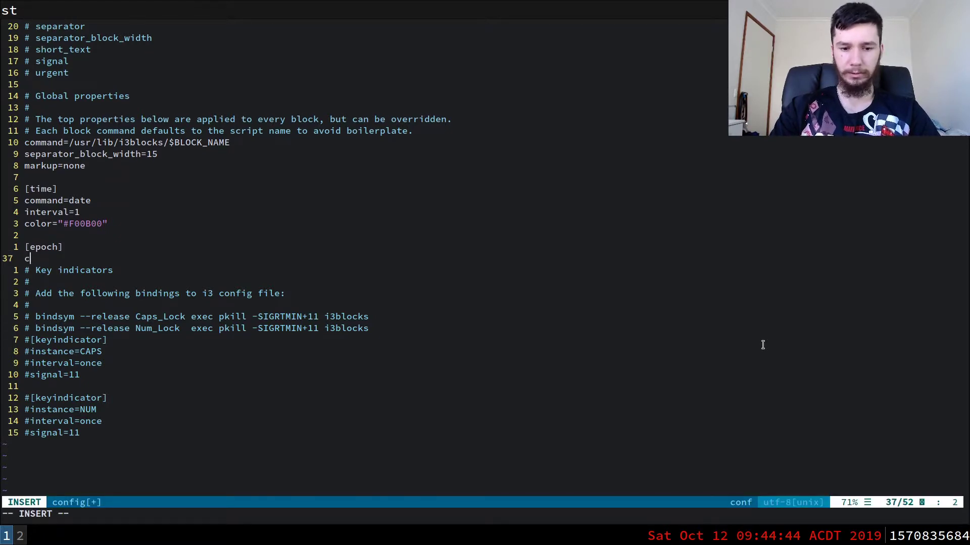
type("ommand= date")
key("BackSpace")
key("BackSpace")
key("BackSpace")
key("BackSpace")
key("BackSpace")
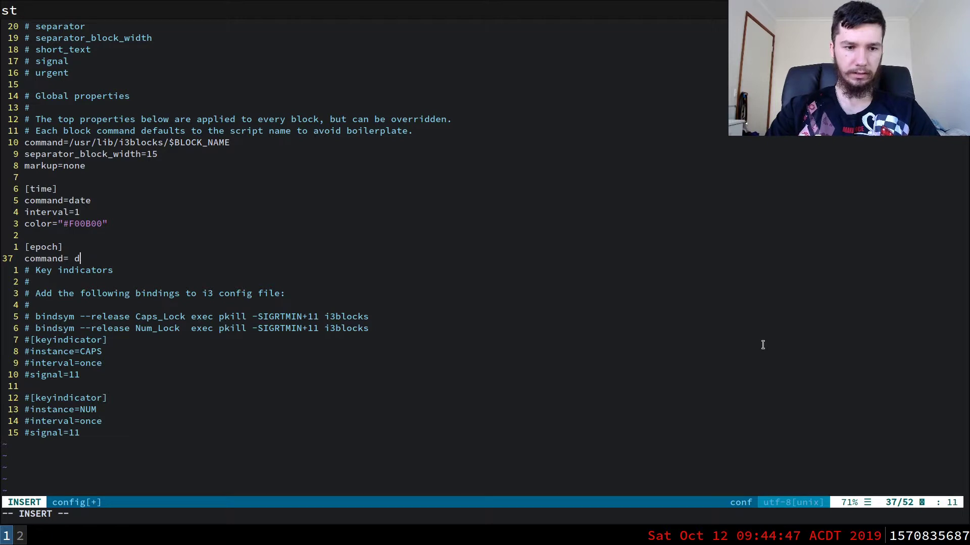
type("date +")
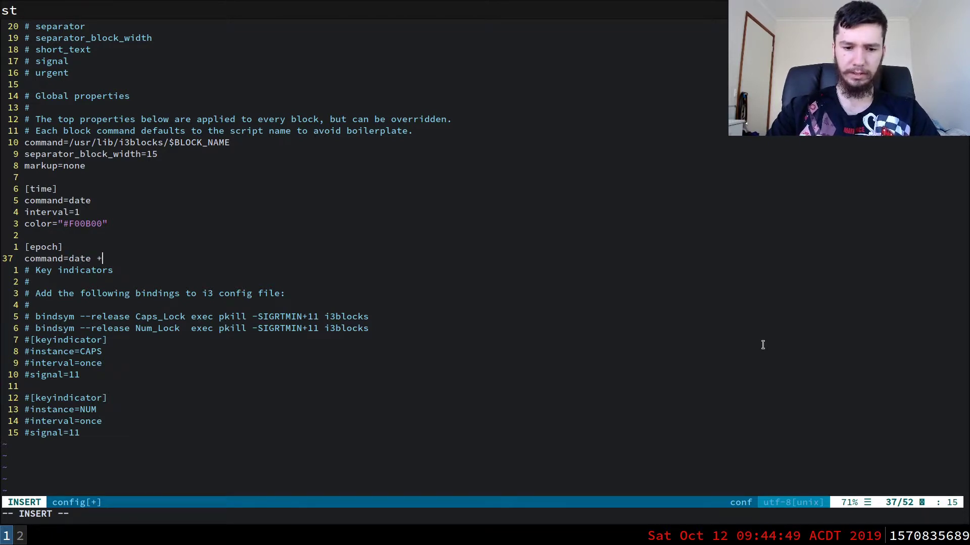
type("%s")
key("Return")
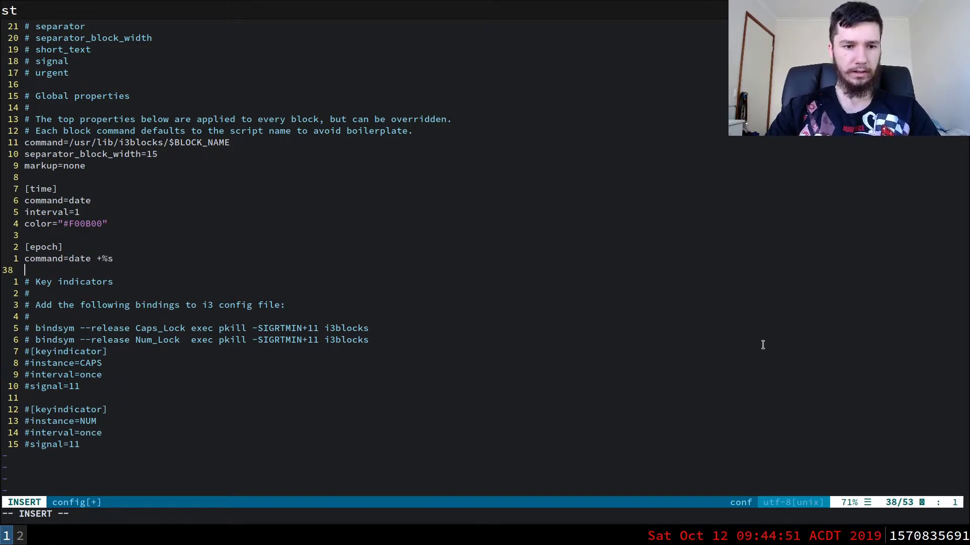
type("int")
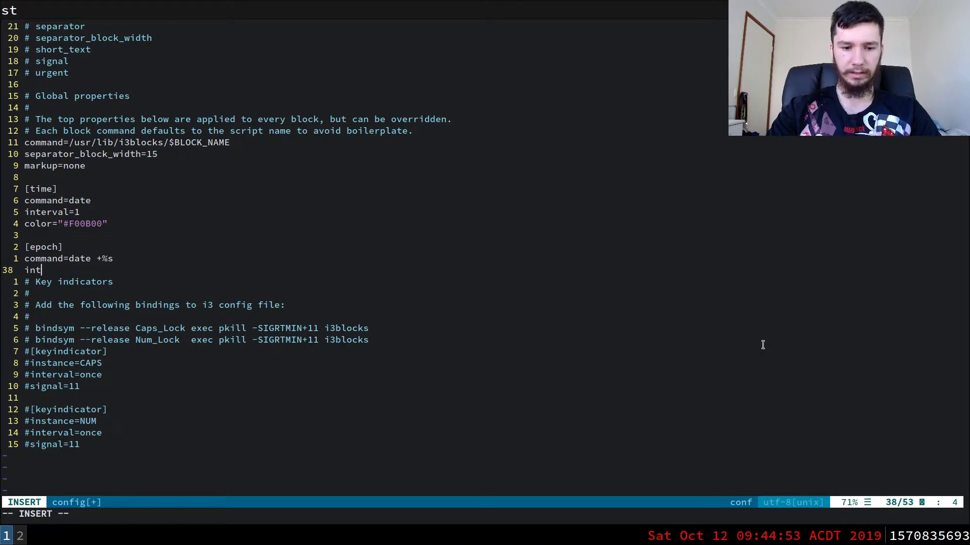
type("erval=1")
key("Escape")
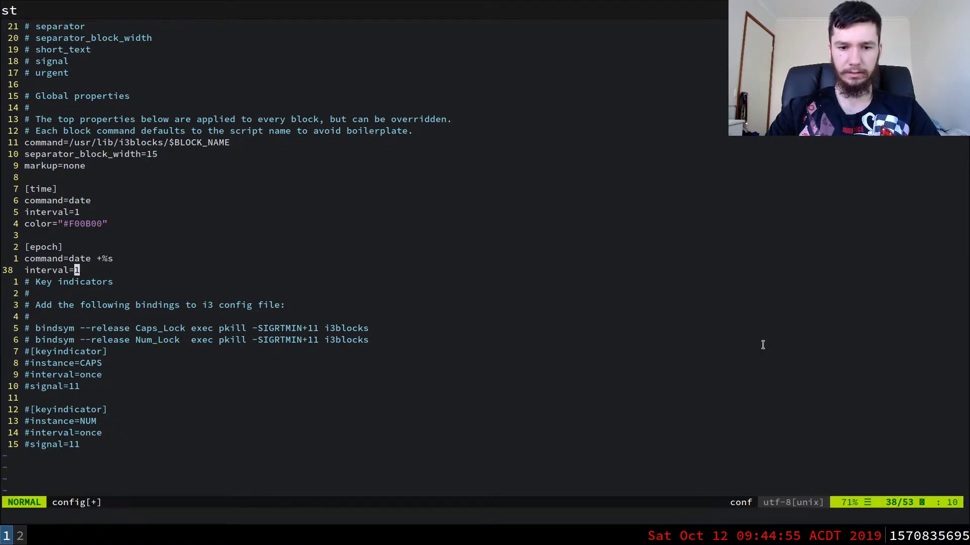
type(":w")
key("Return")
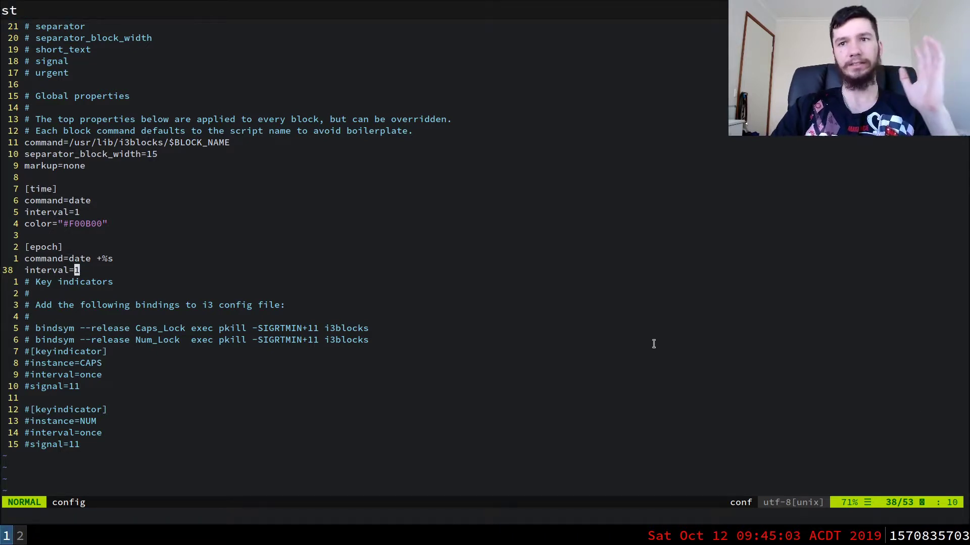
key("o")
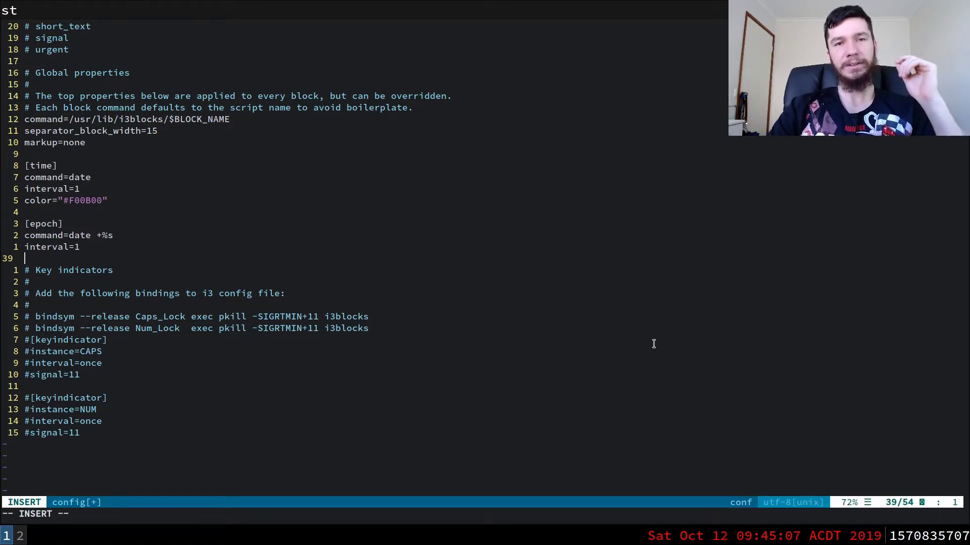
Step: Insert separator=false beneath the [time] block's color="#F00B00" line and save, correcting the mistyped :W
key("Escape")
key("k")
key("k")
key("k")
key("k")
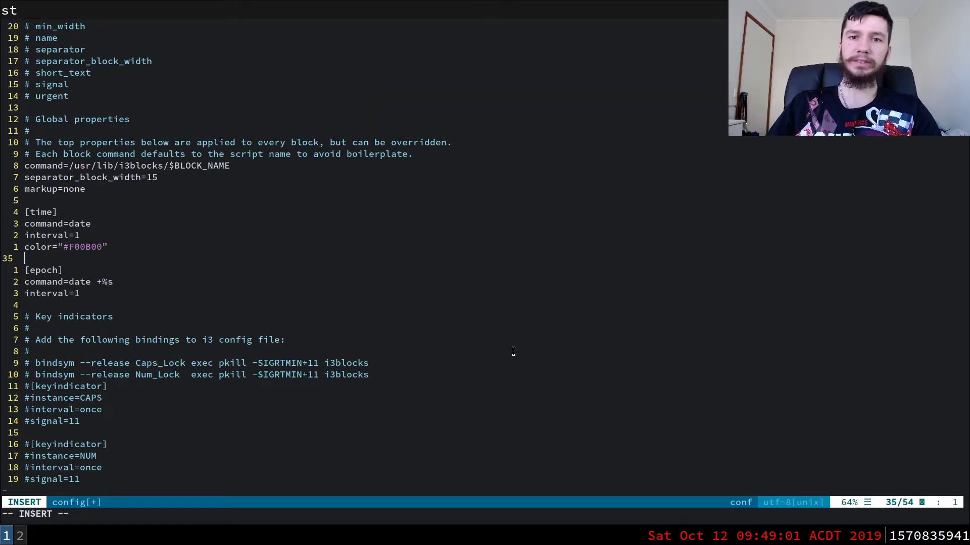
key("Escape")
type("O")
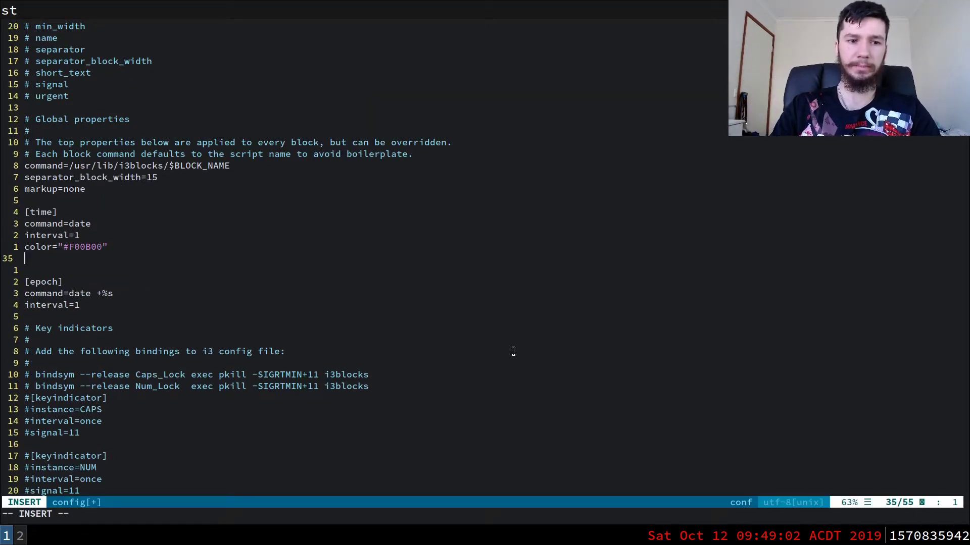
type("separato")
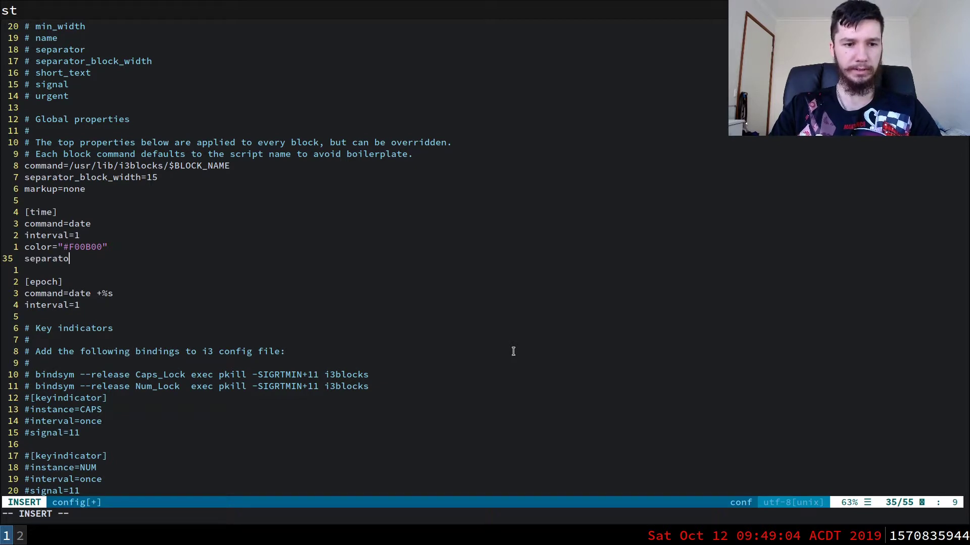
type("r=false")
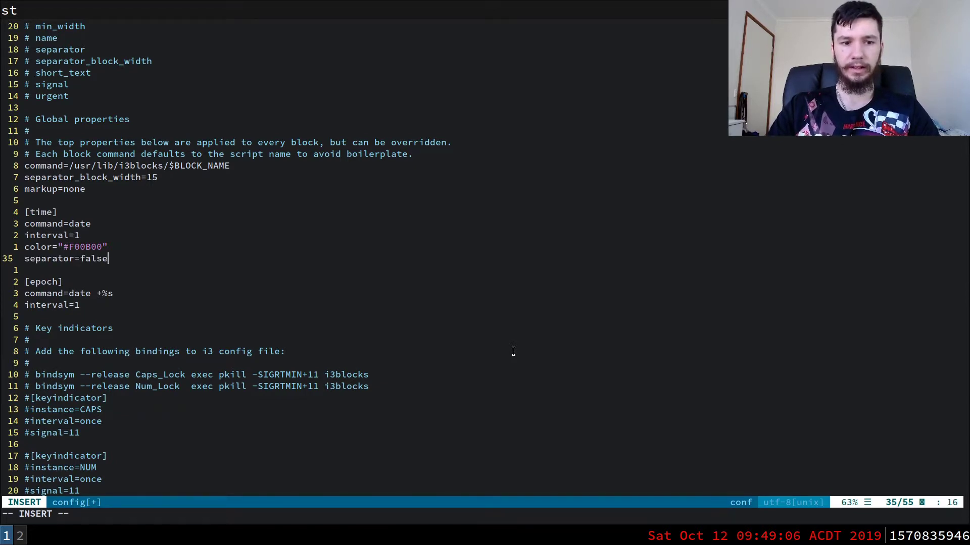
key("Escape")
type(":W")
key("Return")
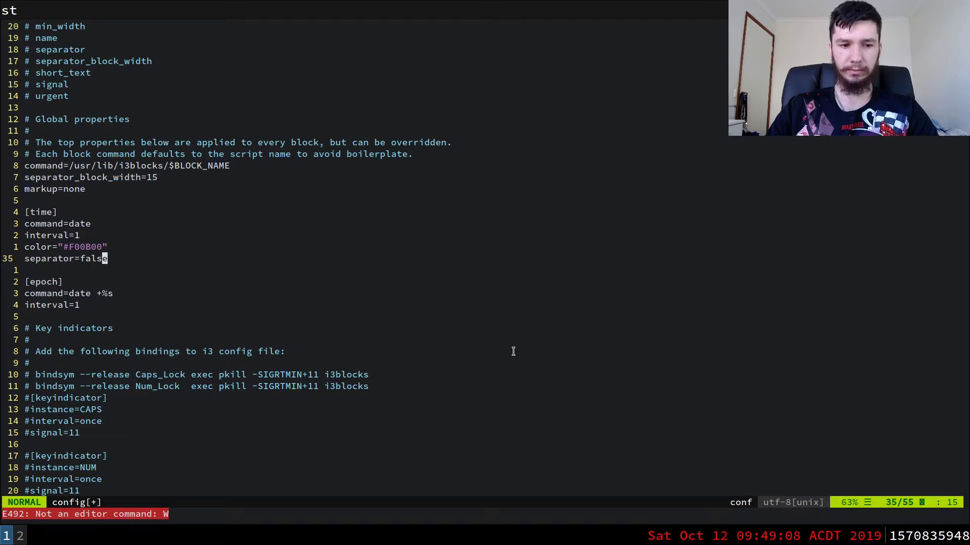
type(":w")
key("Return")
key("super+2")
key("super+1")
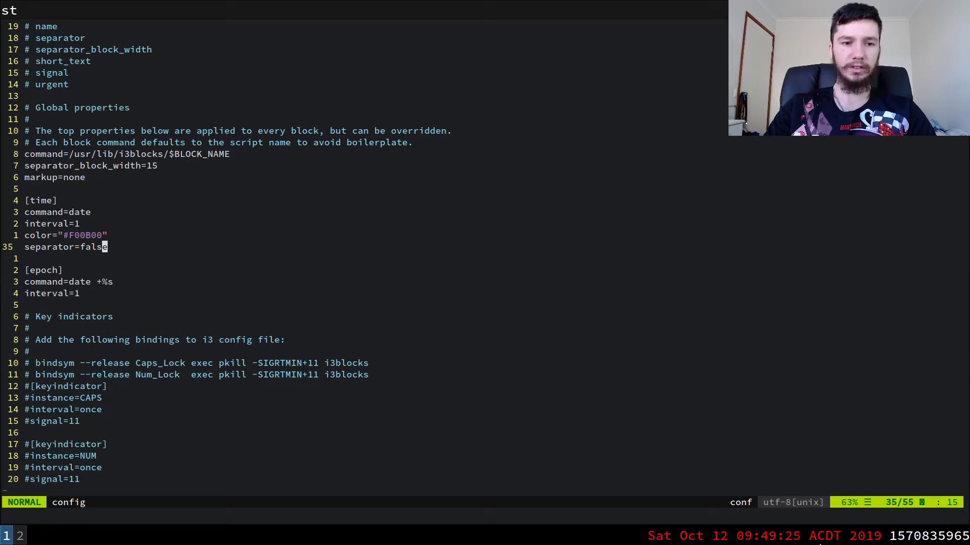
Step: Delete the [time] block's separator=false line, save the config, and reload i3
key("shift+v")
type("d")
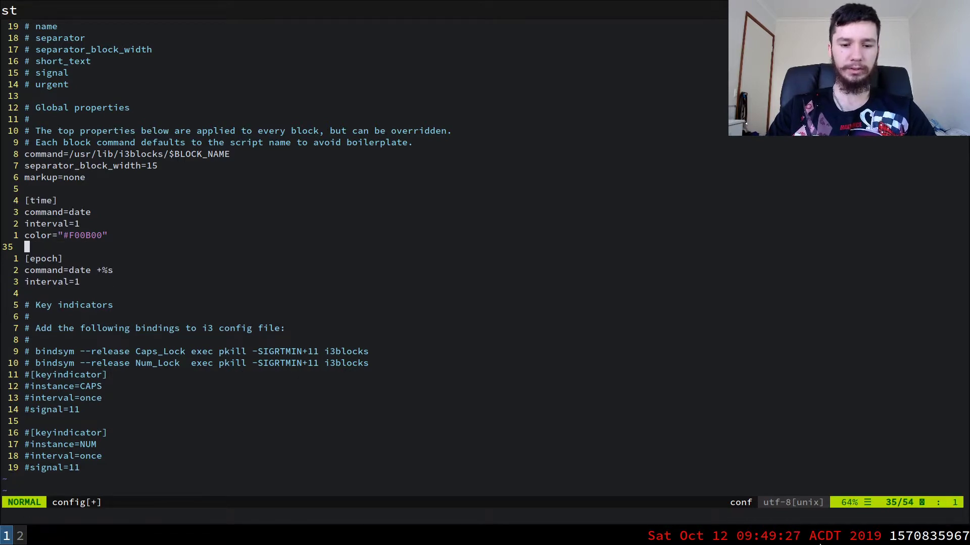
type(":w")
key("Return")
key("super+shift+r")
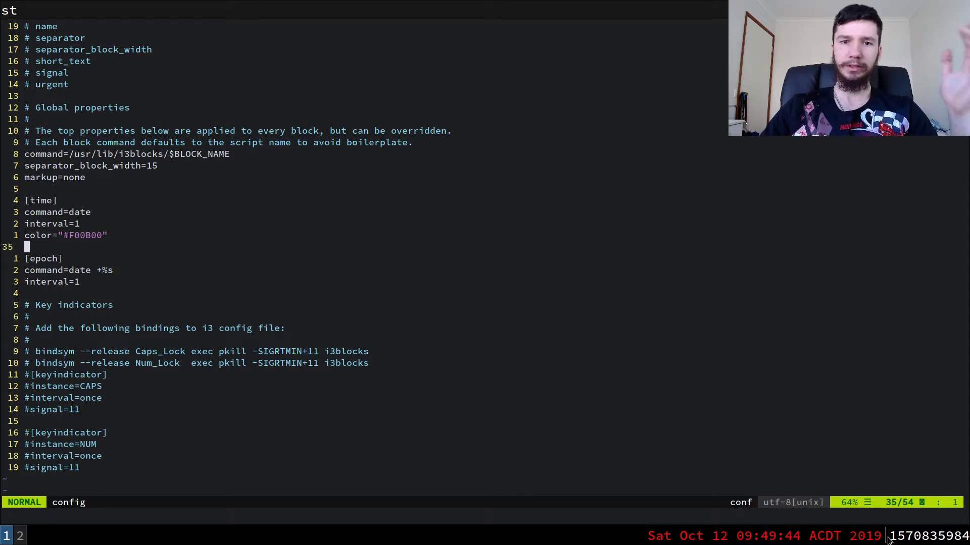
Step: Add a separator_block_width=15 line below and save the file
type("k")
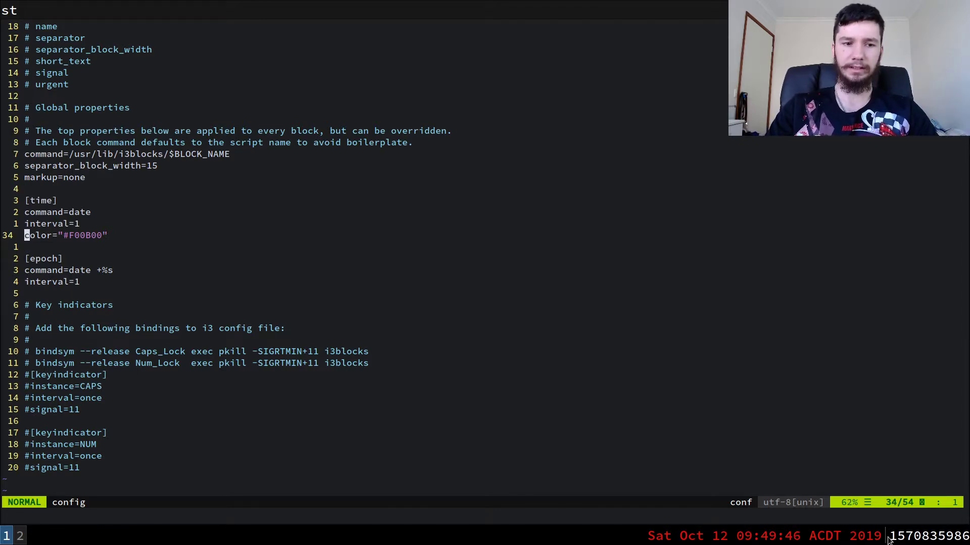
type("osepar")
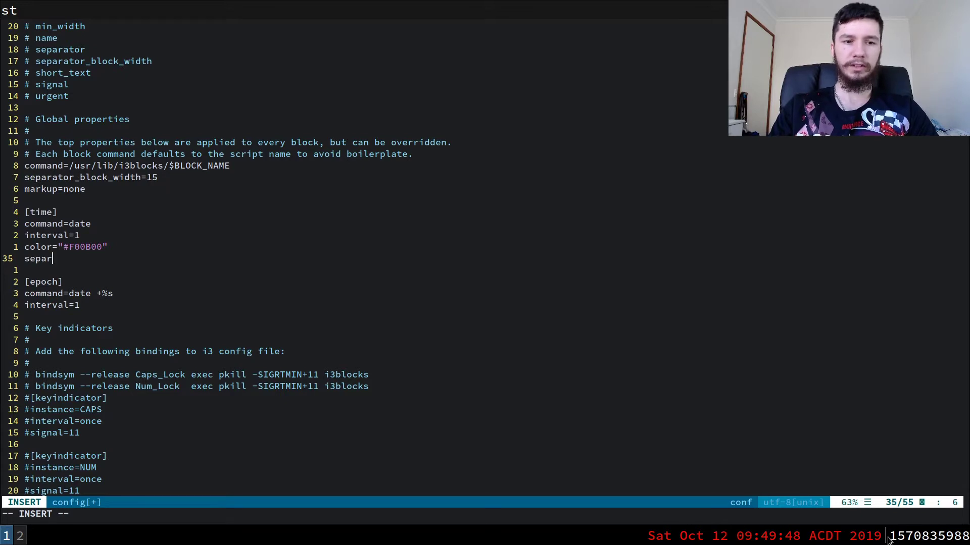
type("tor")
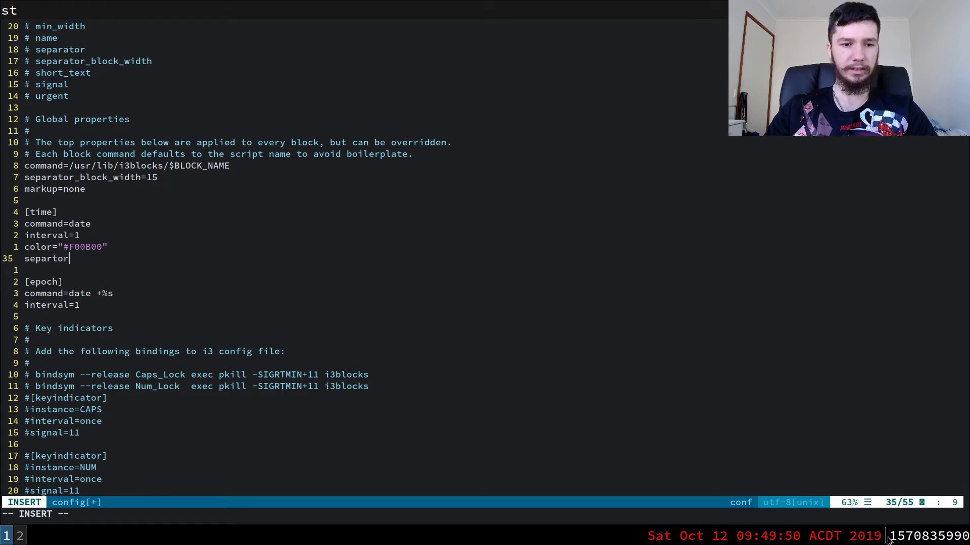
key("BackSpace")
key("BackSpace")
key("BackSpace")
type("at")
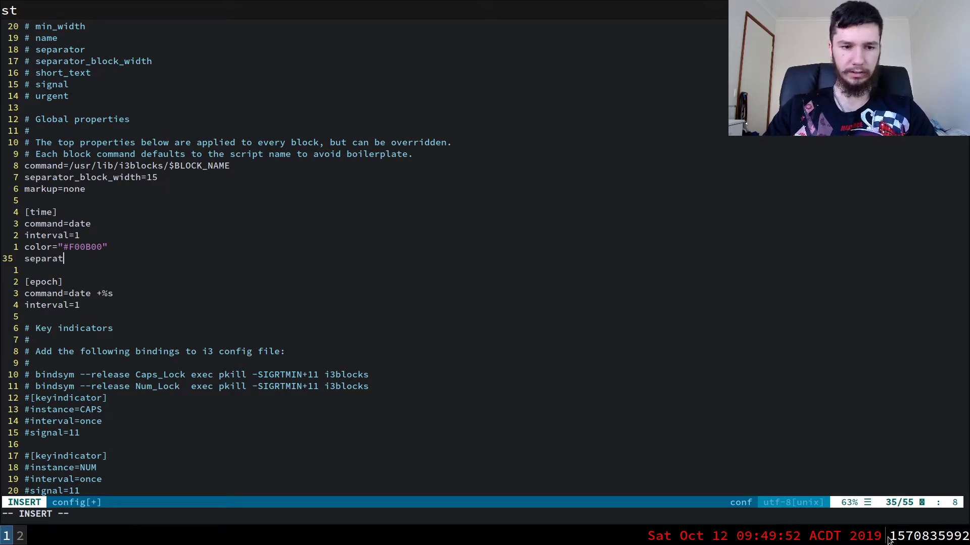
type("or")
key("ctrl+n")
type("=")
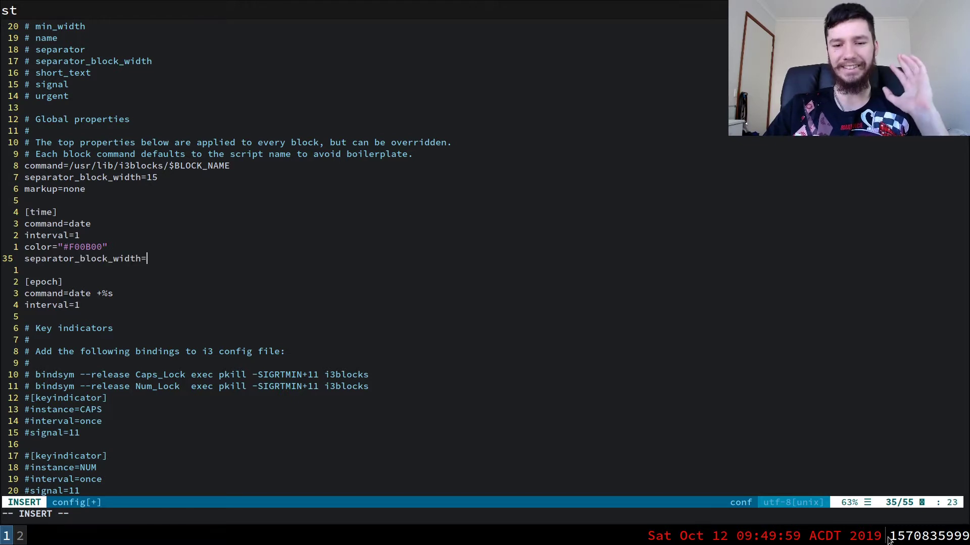
type("15")
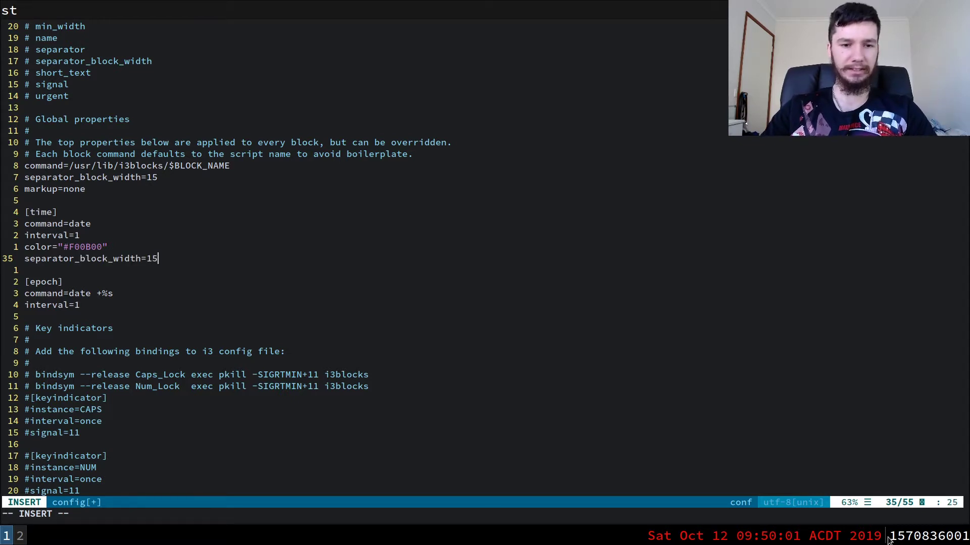
key("Escape")
type(":w")
key("Return")
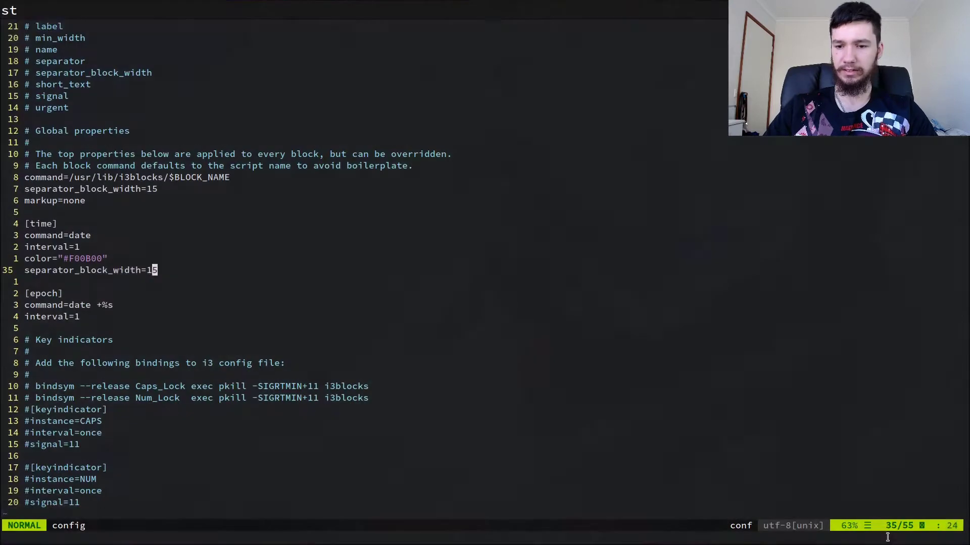
Step: Undo the last change and clear the 15 from separator_block_width=
key("u")
key("A")
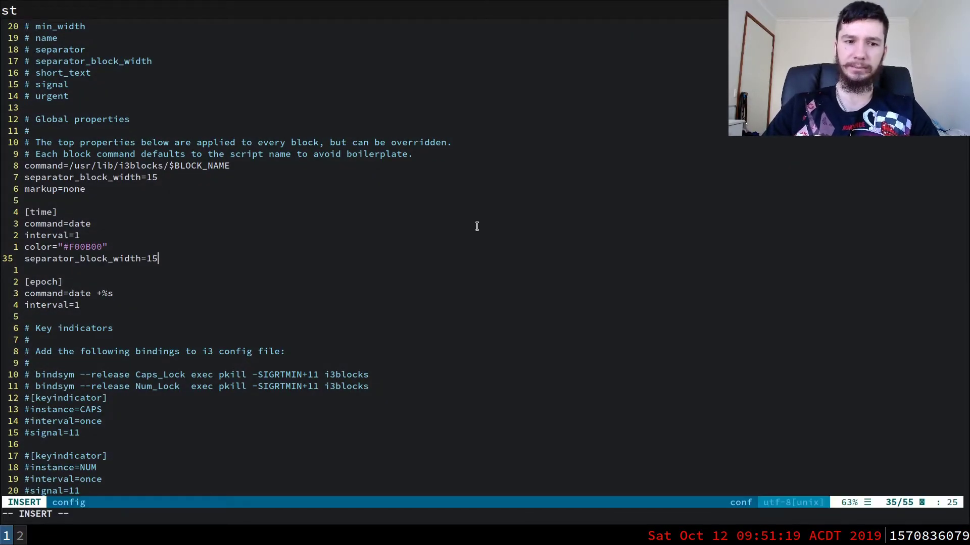
key("BackSpace")
key("BackSpace")
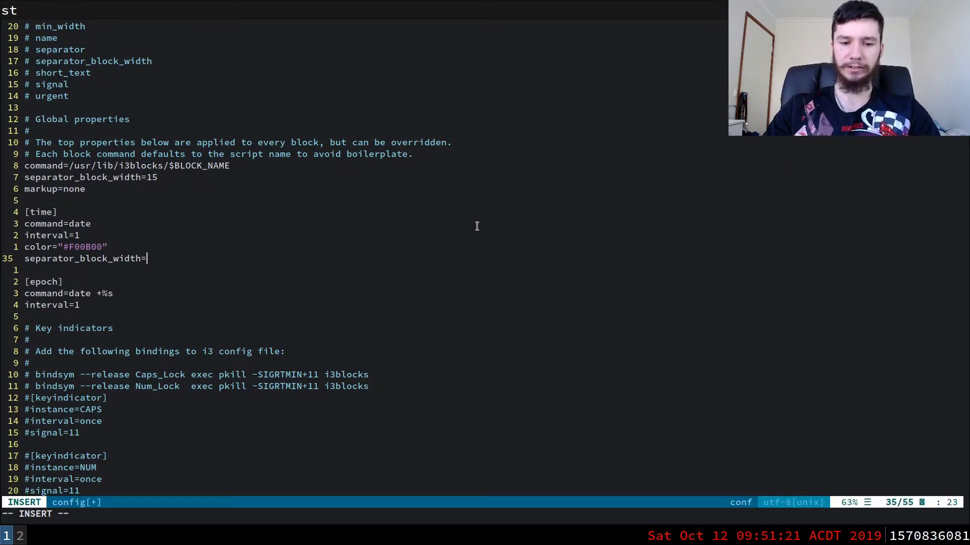
key("Escape")
Step: Save the config with separator_block_width= left empty, using :w
type(":w")
key("Return")
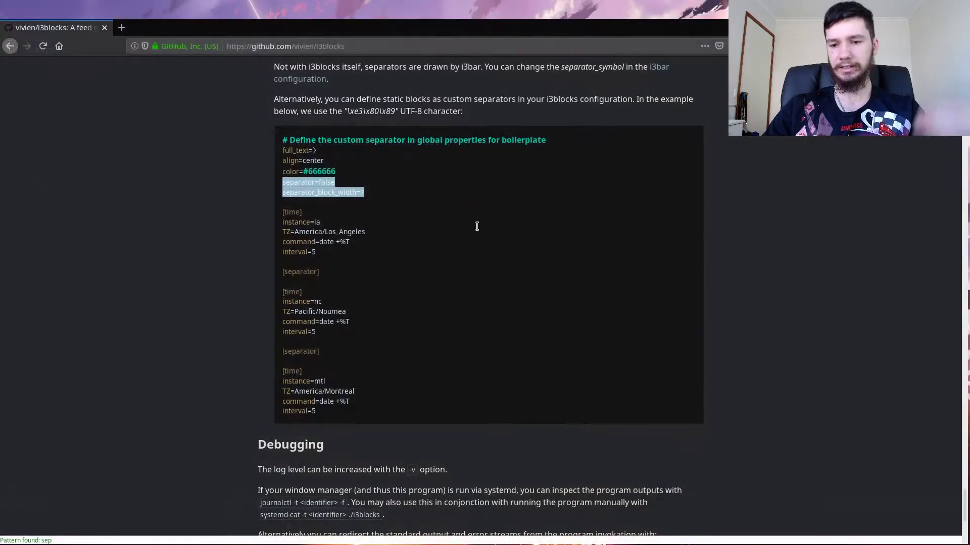